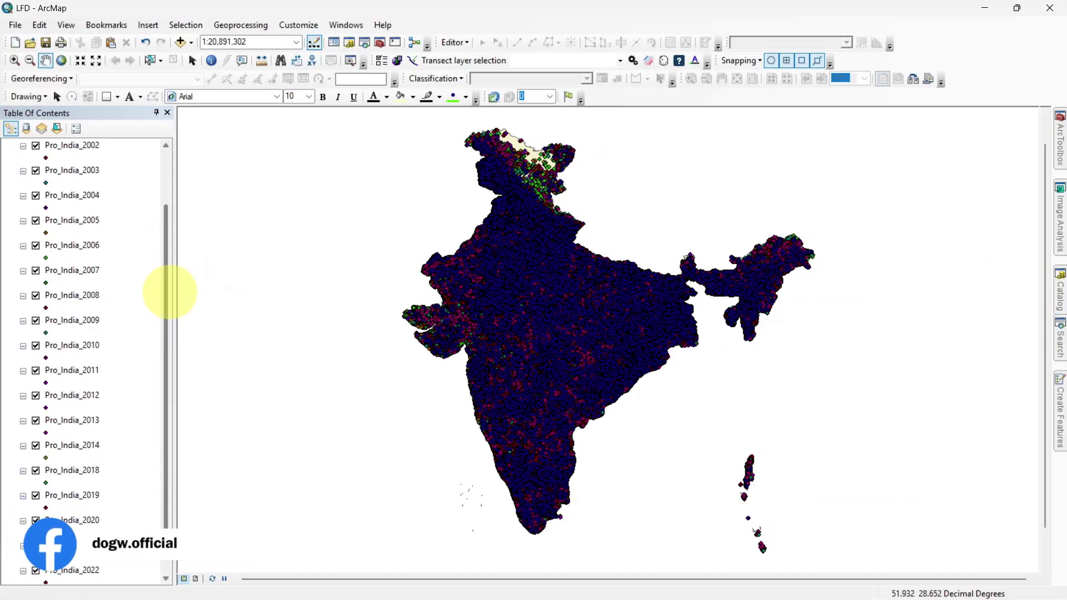
# Check the projected coordinate system name in the Pro_India_2000 layer properties
pyautogui.moveTo(166, 291); pyautogui.dragTo(169, 226)
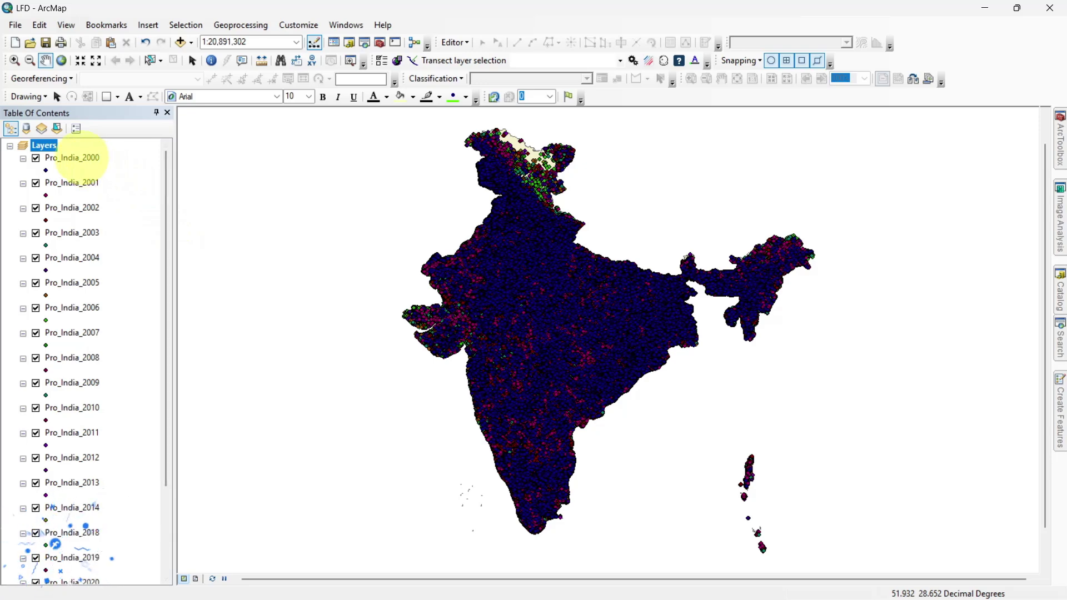
pyautogui.rightClick(82, 158)
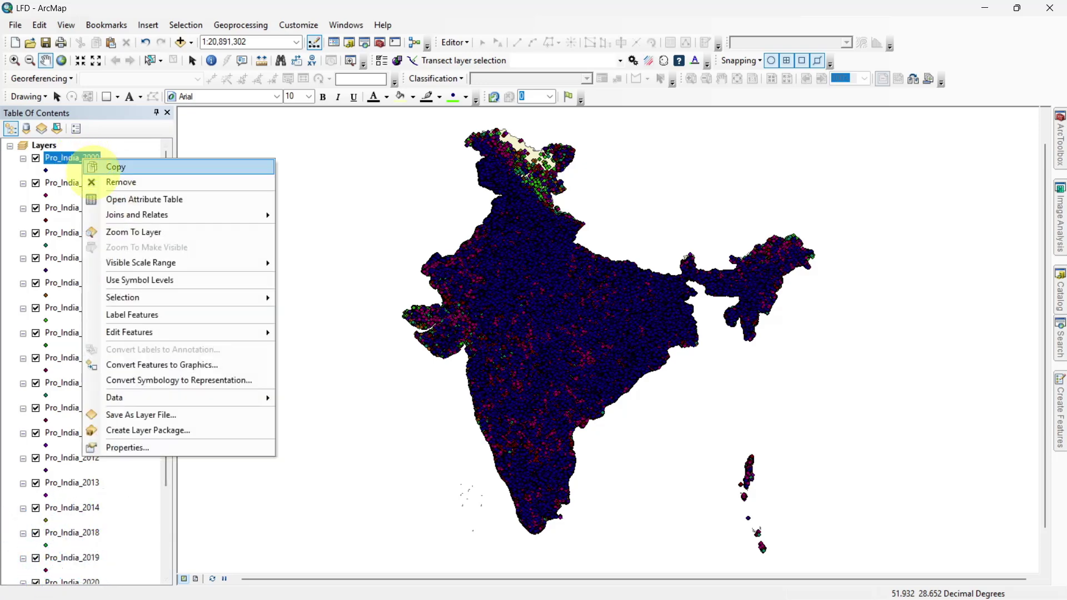
pyautogui.click(115, 447)
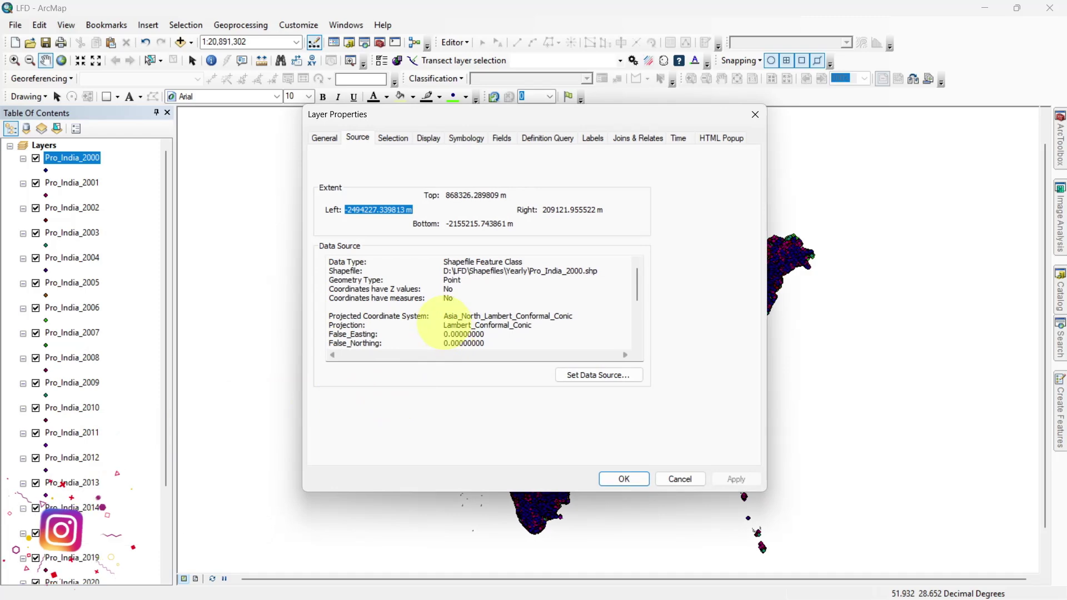
pyautogui.moveTo(443, 315); pyautogui.dragTo(572, 315)
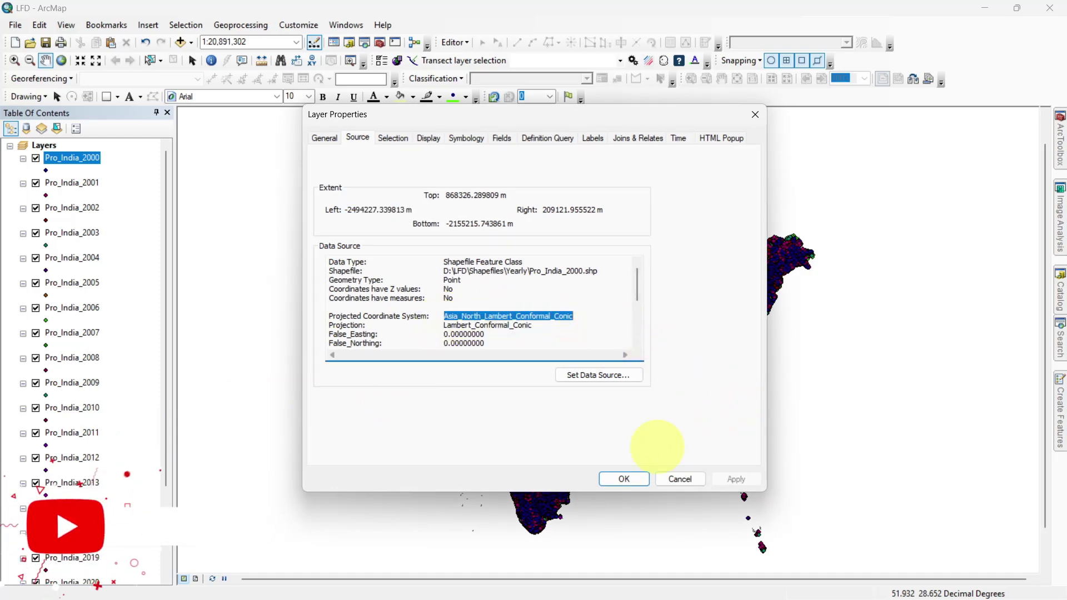
pyautogui.click(624, 478)
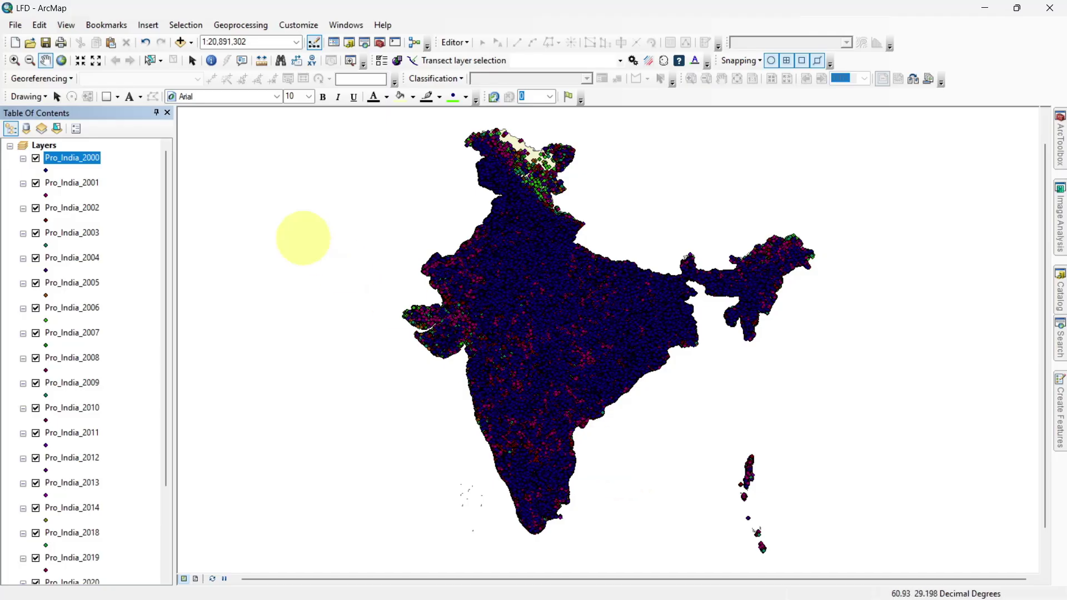
# Merge all yearly Pro_India layers into a new Merged_2000_2022 output
pyautogui.click(229, 24)
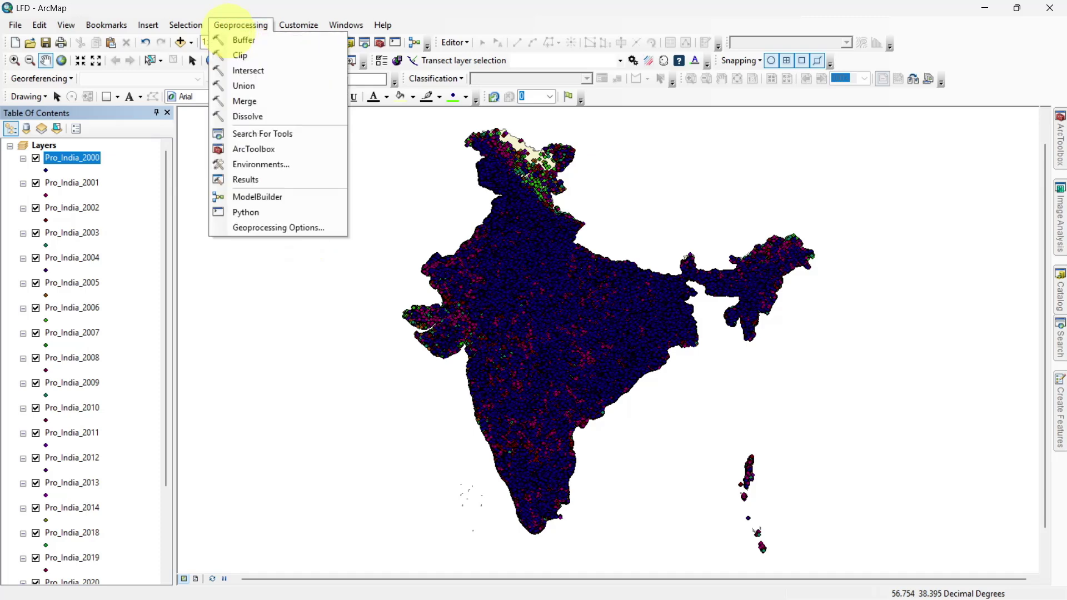
pyautogui.click(262, 101)
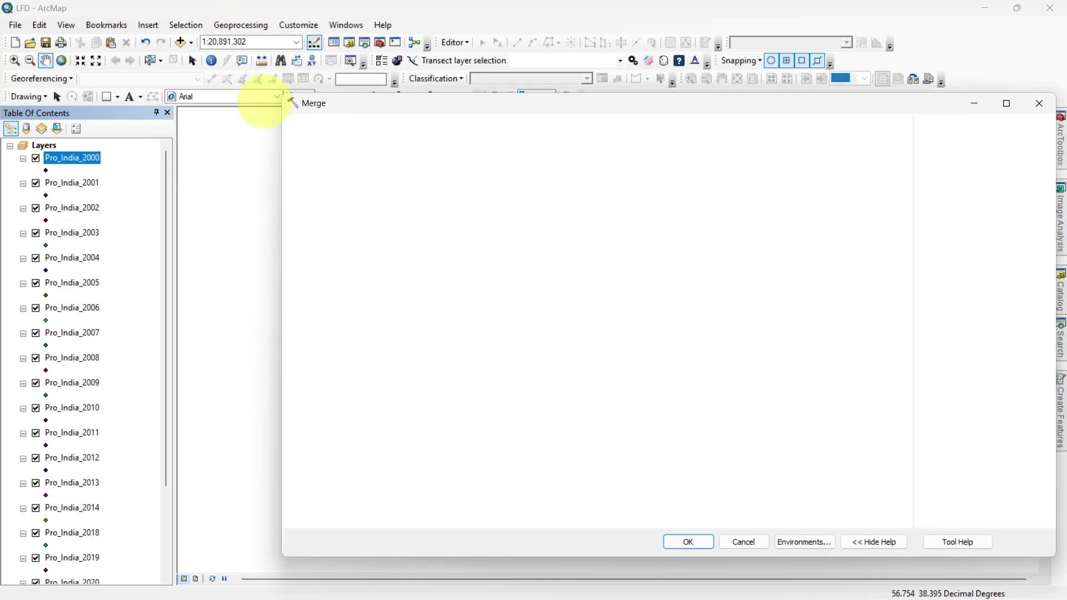
pyautogui.scroll(-3, 178, 233)
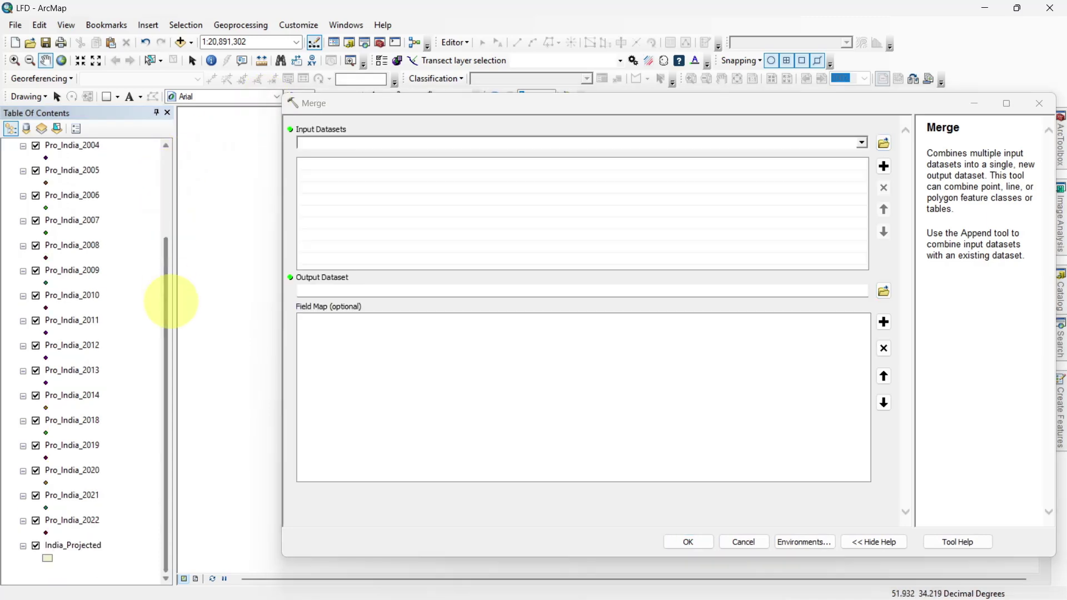
pyautogui.keyDown('shift'); pyautogui.click(72, 519); pyautogui.keyUp('shift')
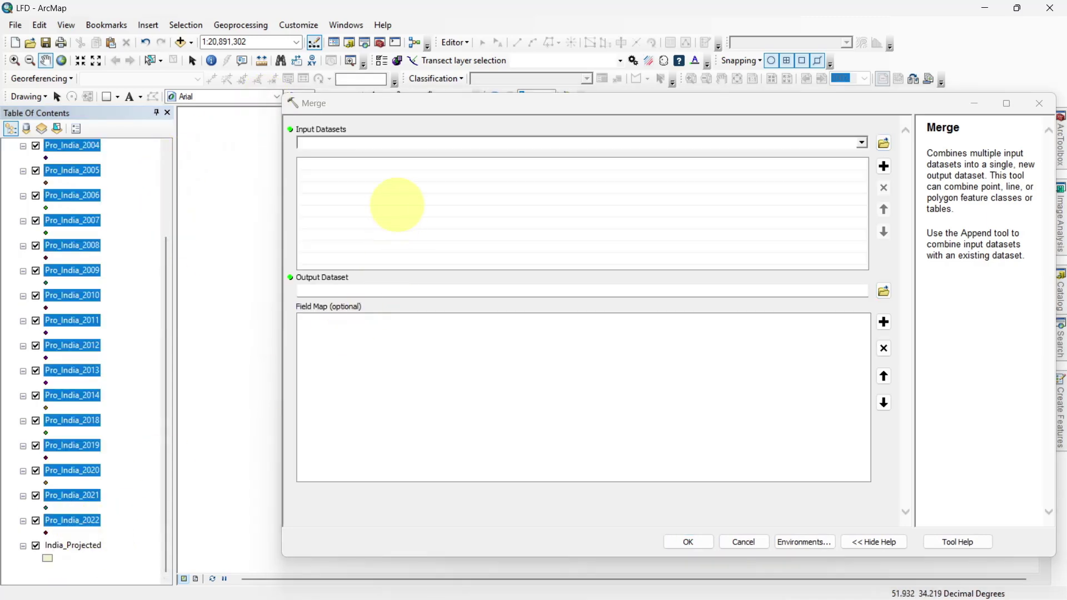
pyautogui.moveTo(397, 205); pyautogui.dragTo(397, 204)
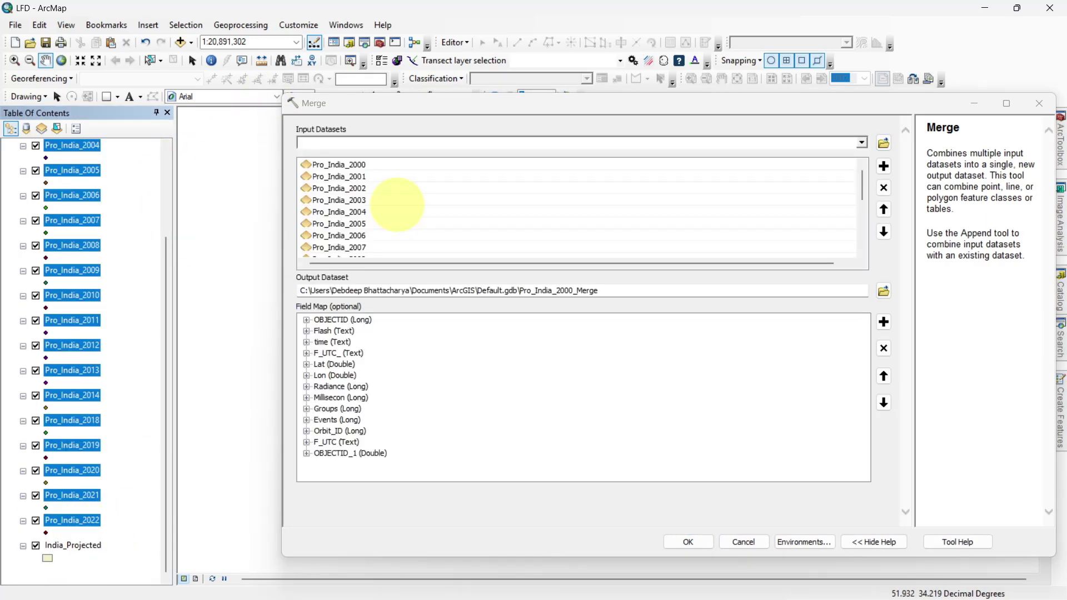
pyautogui.click(883, 290)
pyautogui.write('M')
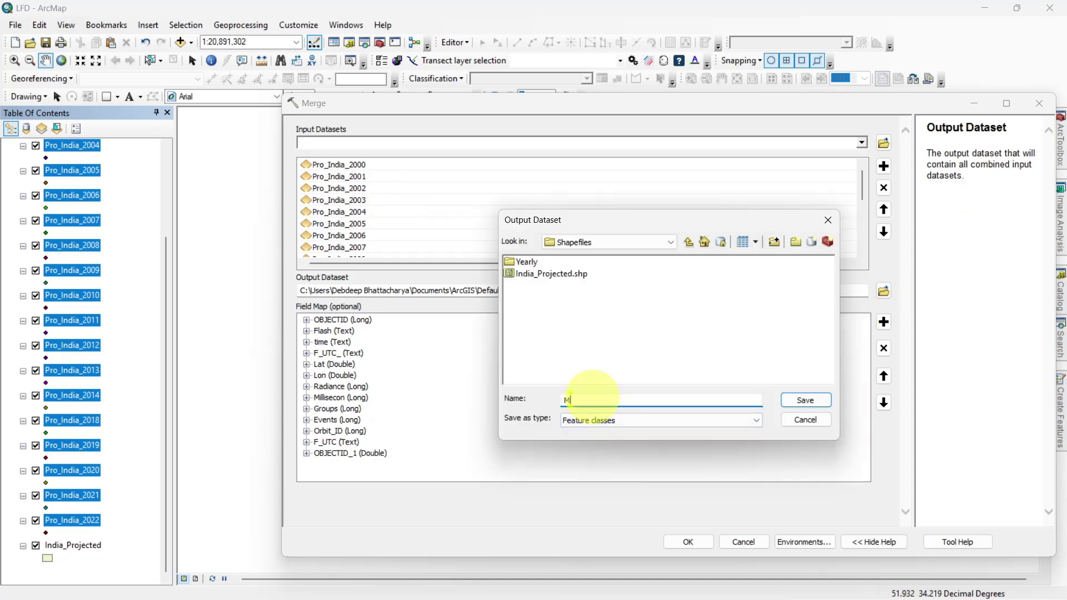
pyautogui.write('erged_2000_2022')
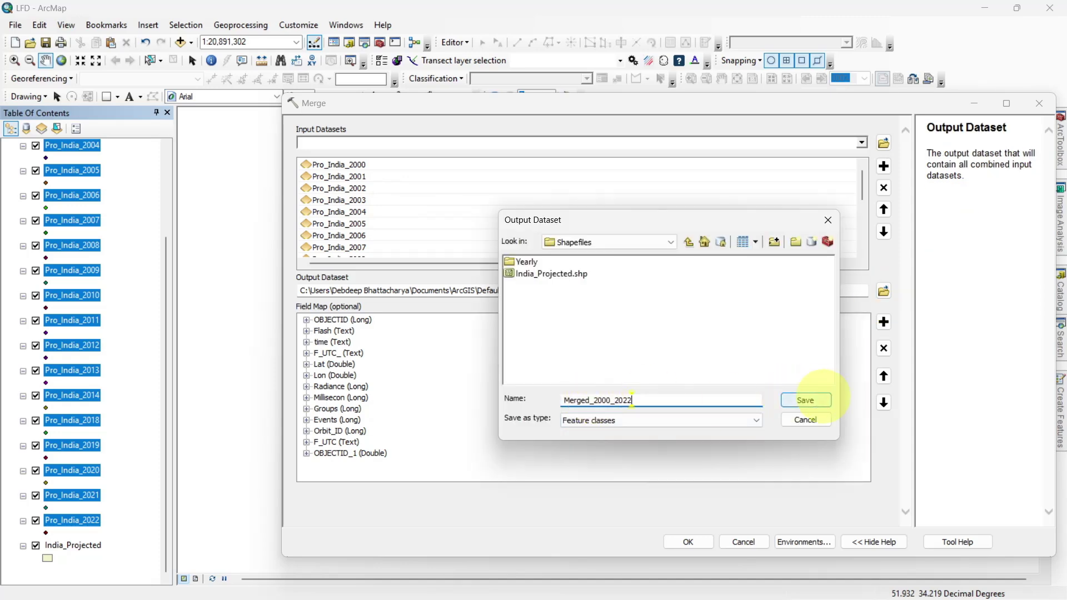
pyautogui.click(805, 400)
pyautogui.click(687, 542)
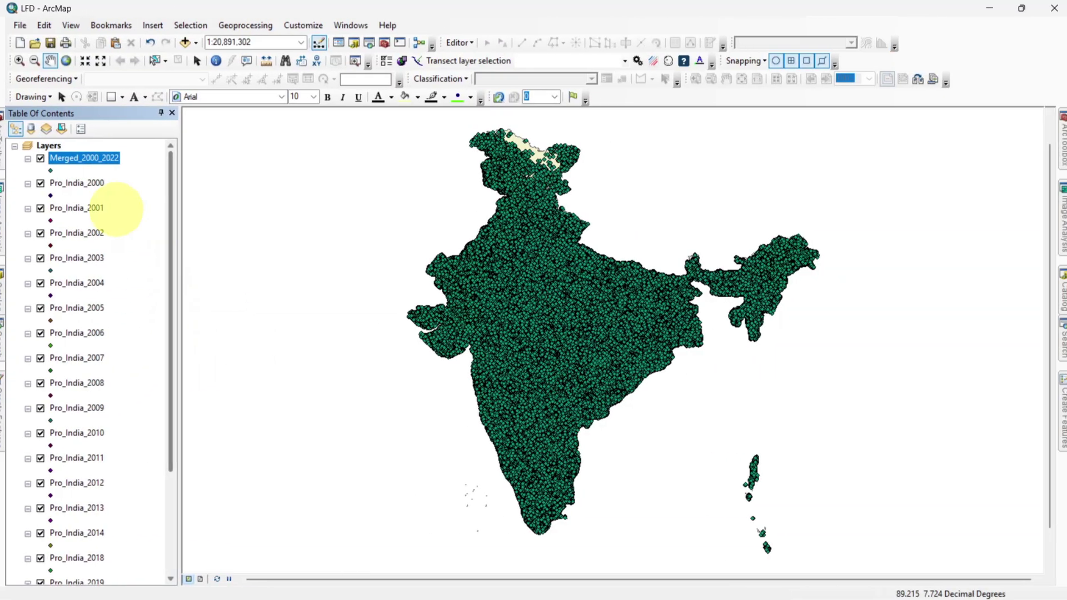
# Open the Merged_2000_2022 attribute table and start exporting its records
pyautogui.rightClick(83, 160)
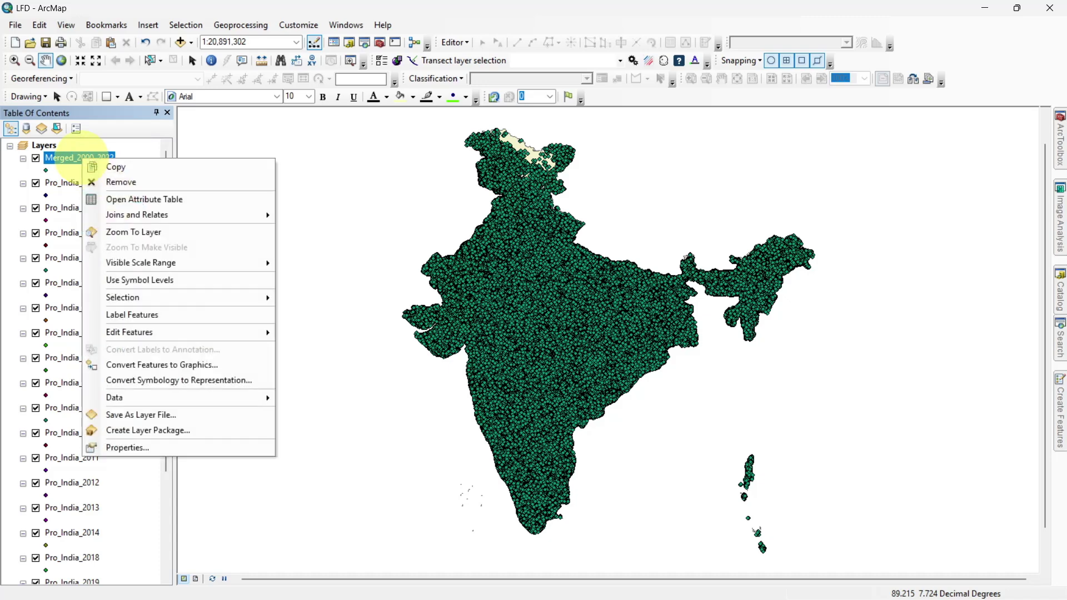
pyautogui.click(111, 194)
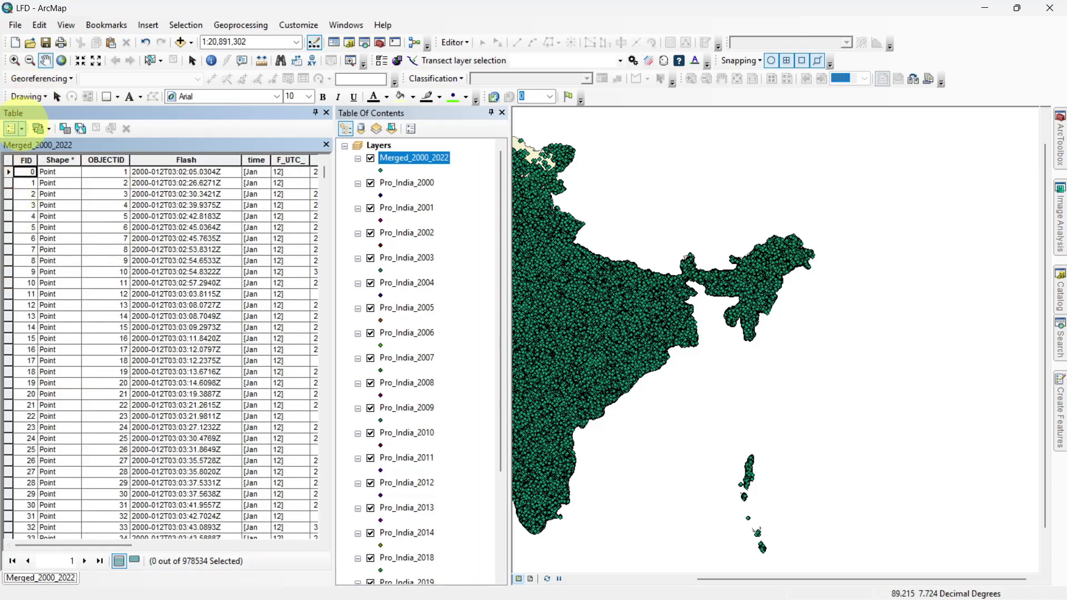
pyautogui.click(12, 128)
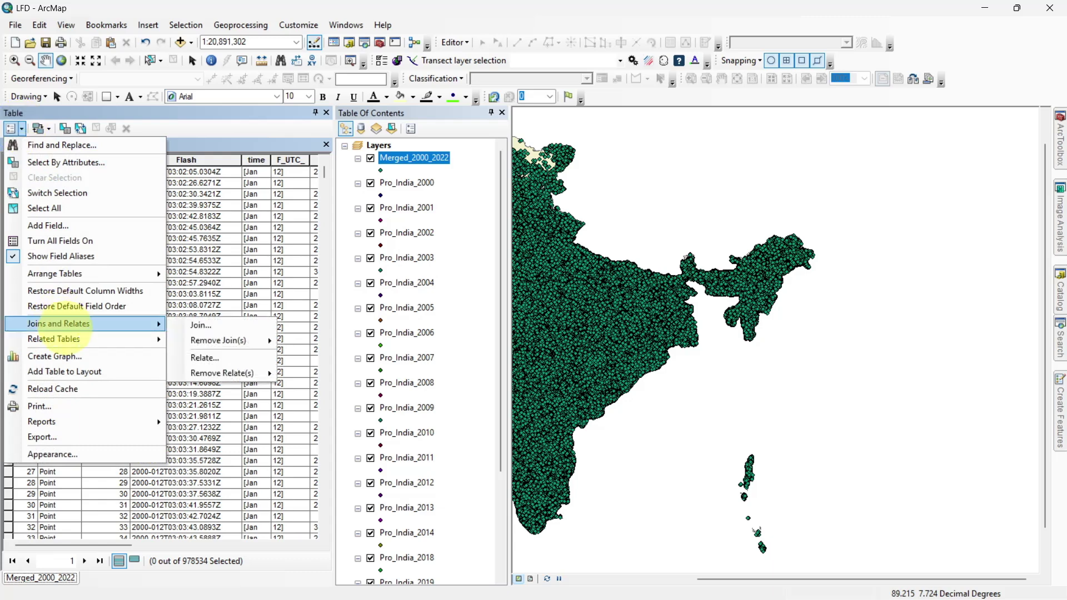
pyautogui.click(62, 437)
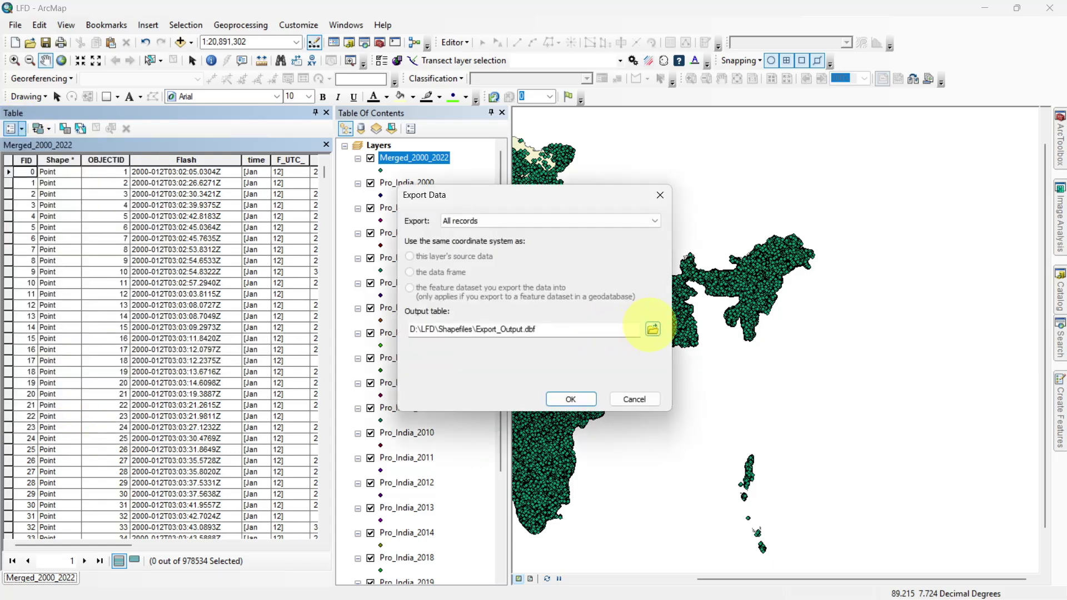
# Set the export output to the text file Merged_2000_2022.csv
pyautogui.click(652, 329)
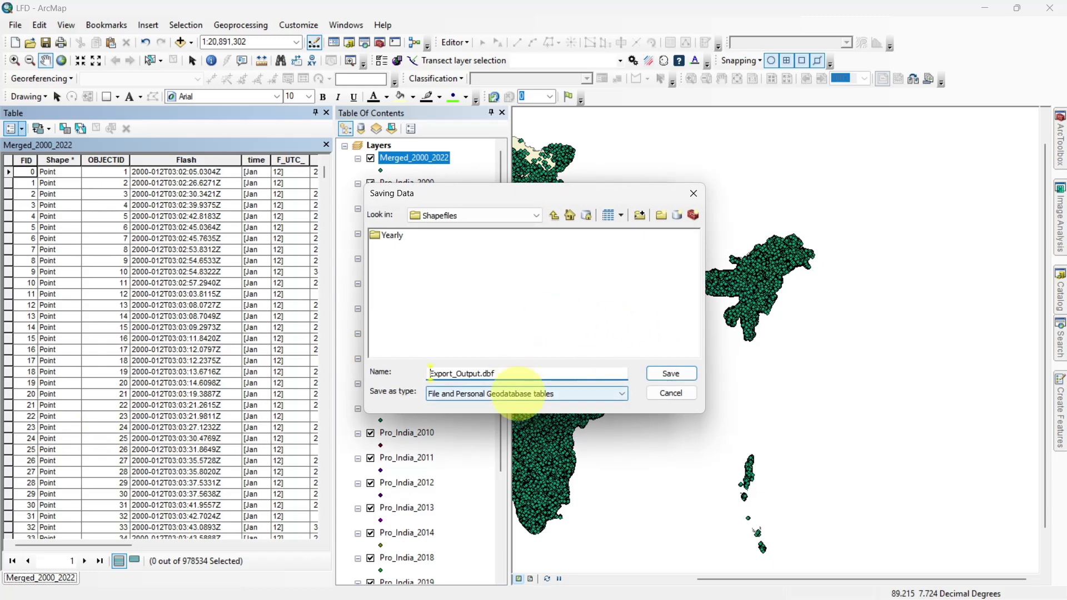
pyautogui.click(528, 393)
pyautogui.click(485, 432)
pyautogui.doubleClick(505, 372)
pyautogui.write('M')
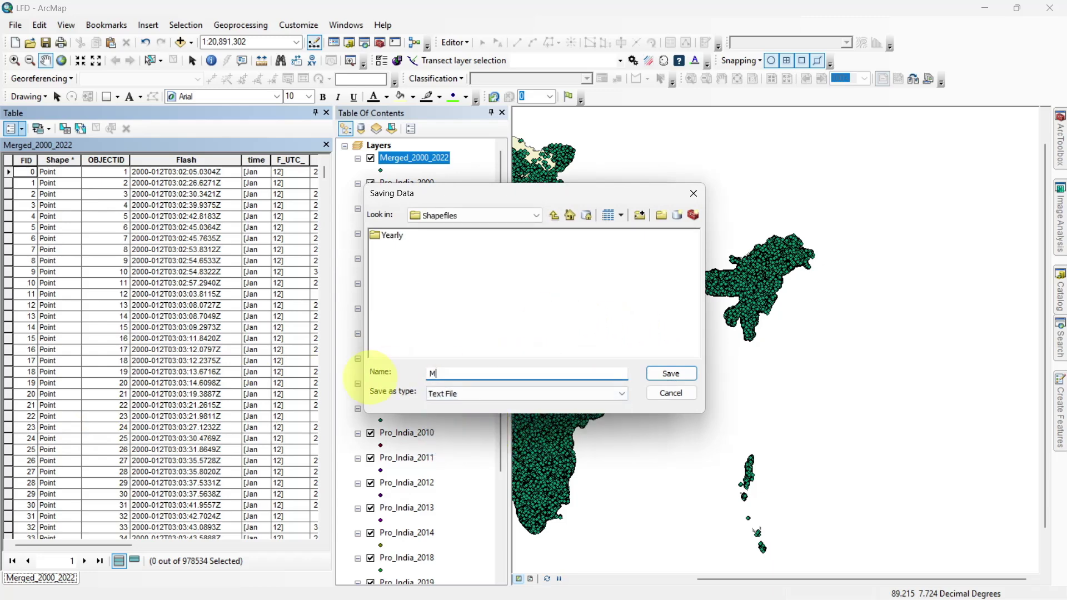
pyautogui.write('erged_2000_2022.csv')
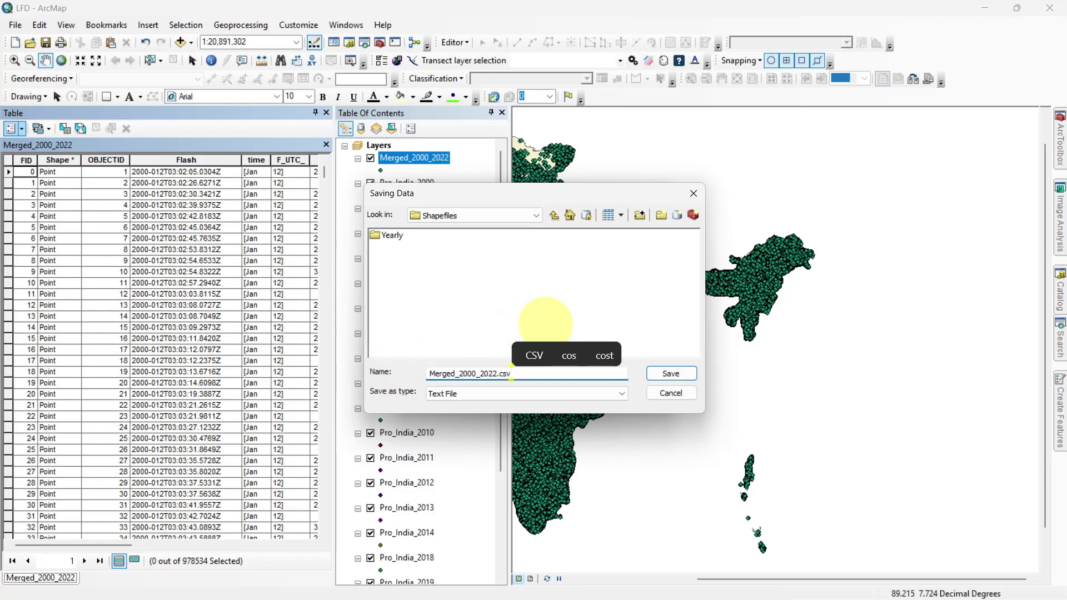
pyautogui.click(667, 372)
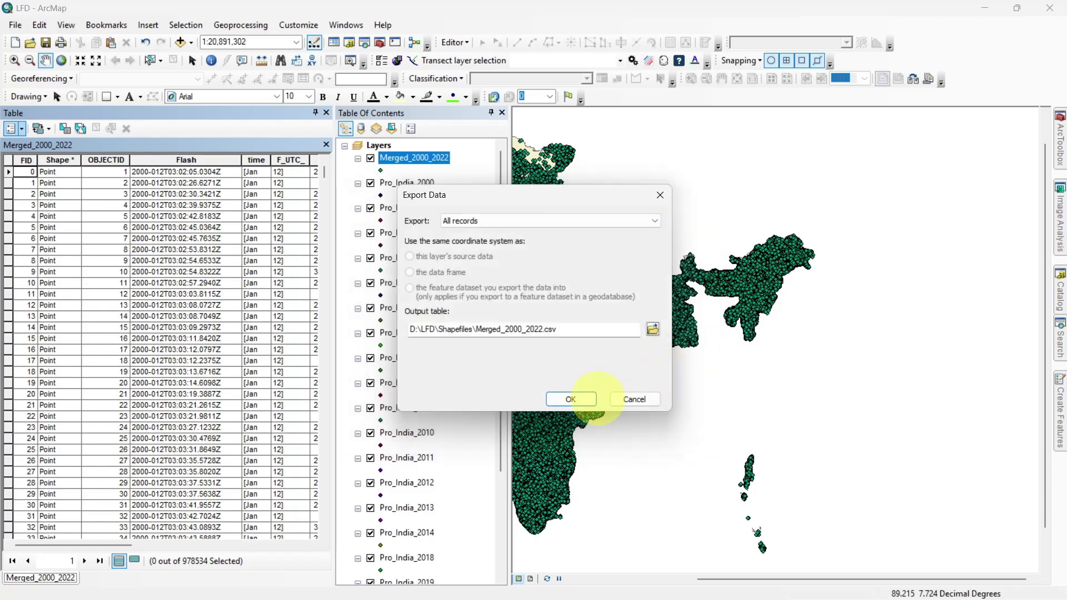
# Finish the CSV export and insert three blank columns before time column D in Excel
pyautogui.click(580, 399)
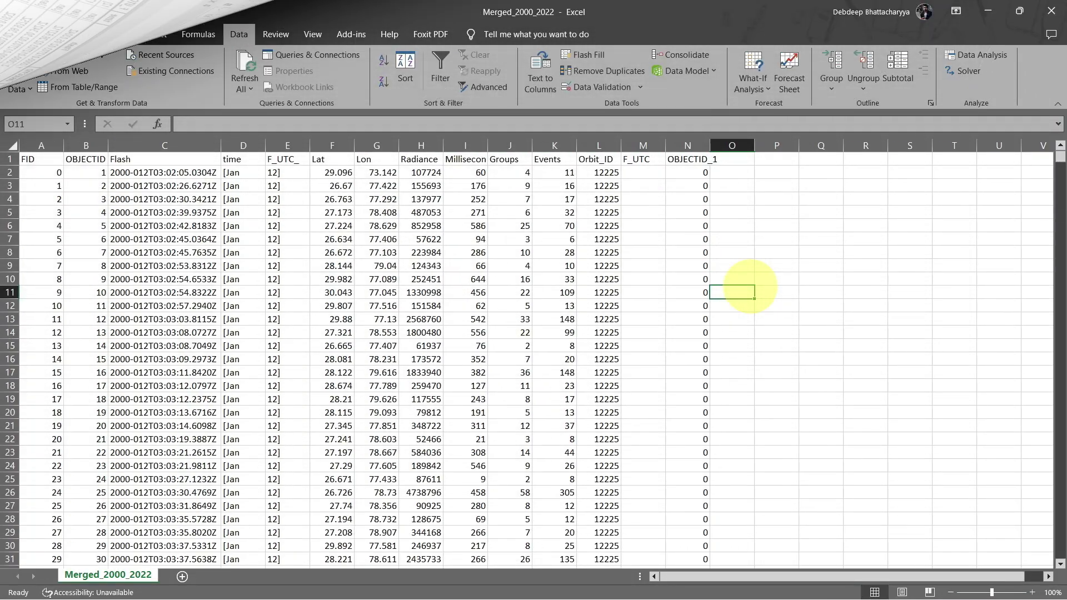
pyautogui.click(243, 145)
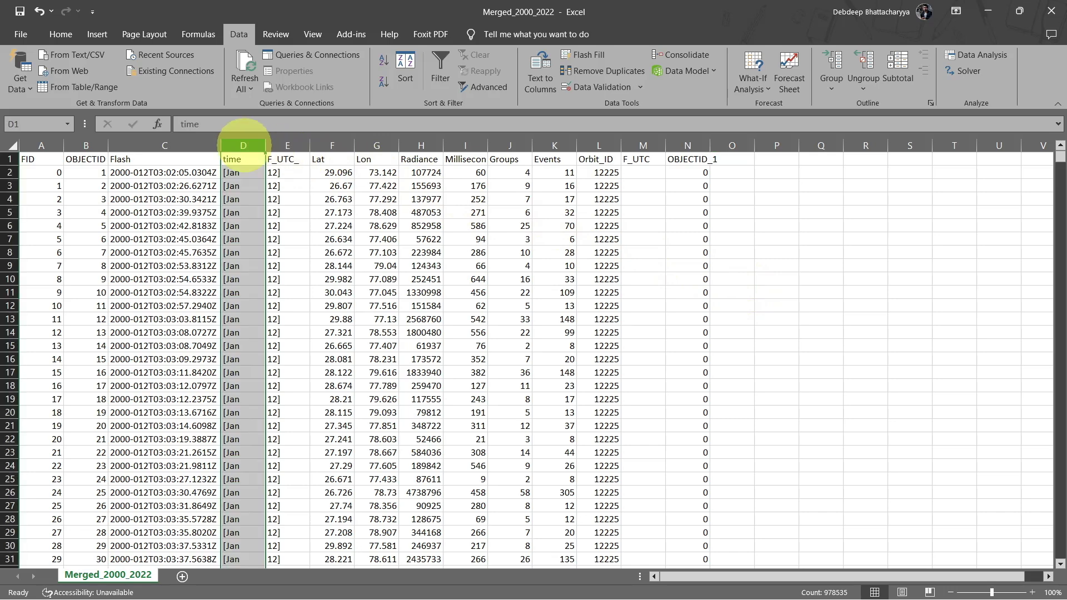
pyautogui.click(60, 33)
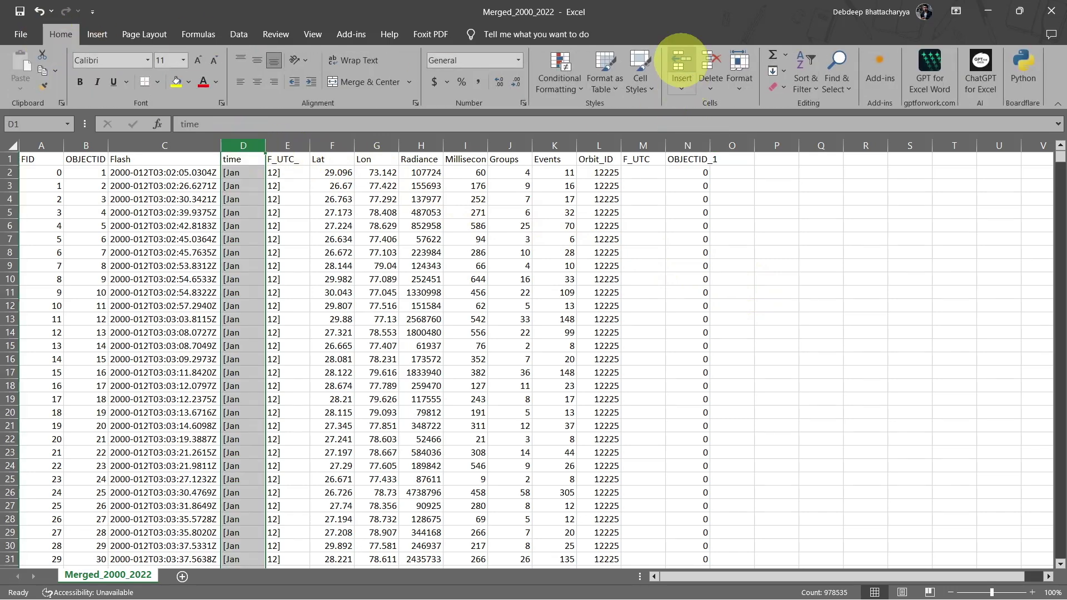
pyautogui.click(681, 62)
pyautogui.click(681, 62)
pyautogui.click(681, 63)
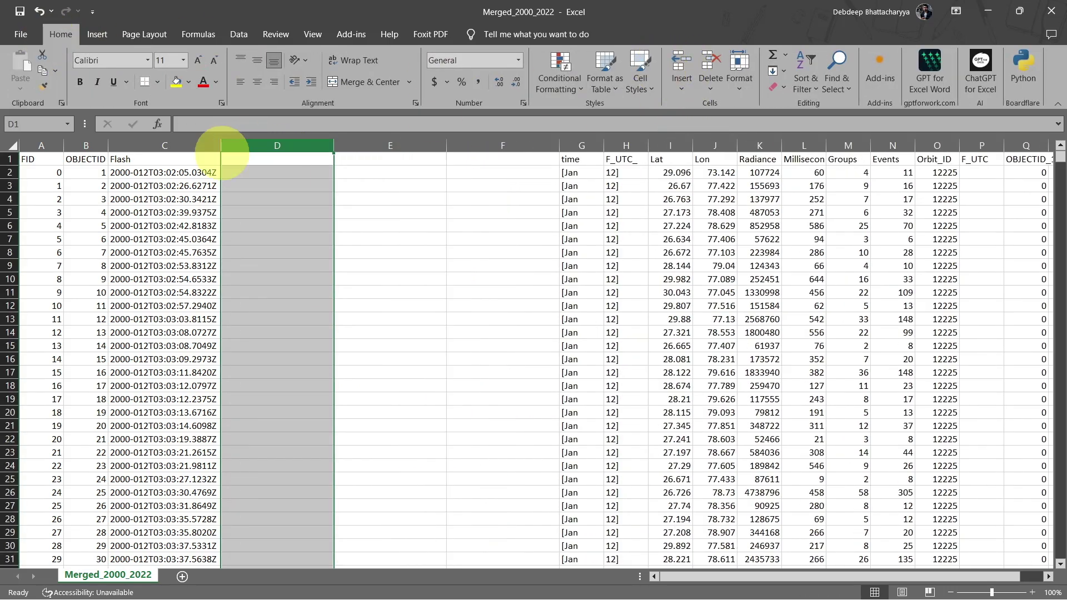
# Split the Flash column C by fixed width with Text to Columns
pyautogui.click(180, 146)
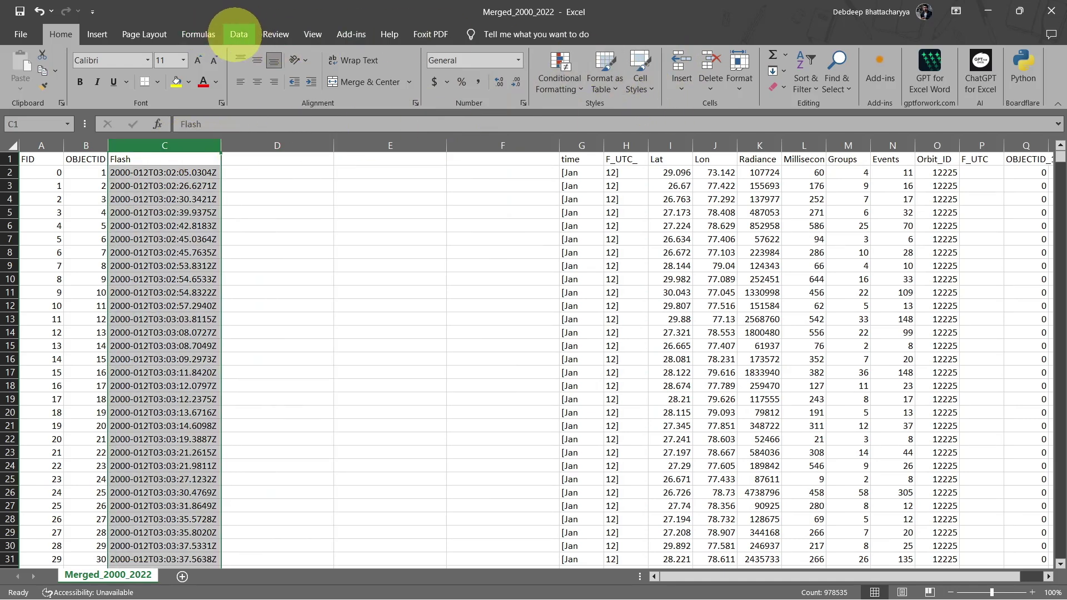
pyautogui.click(238, 34)
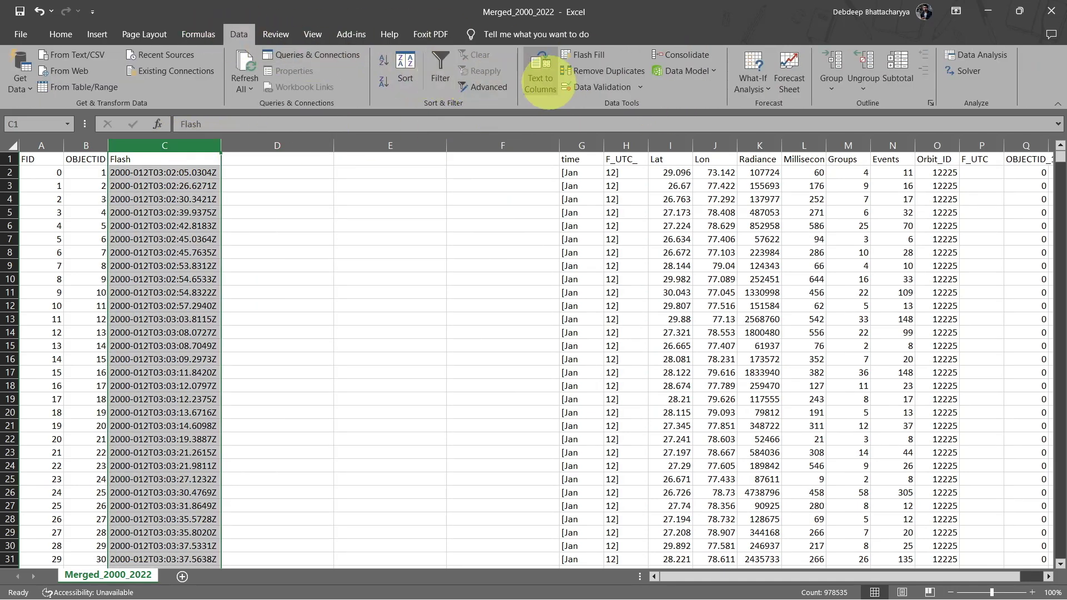
pyautogui.click(540, 81)
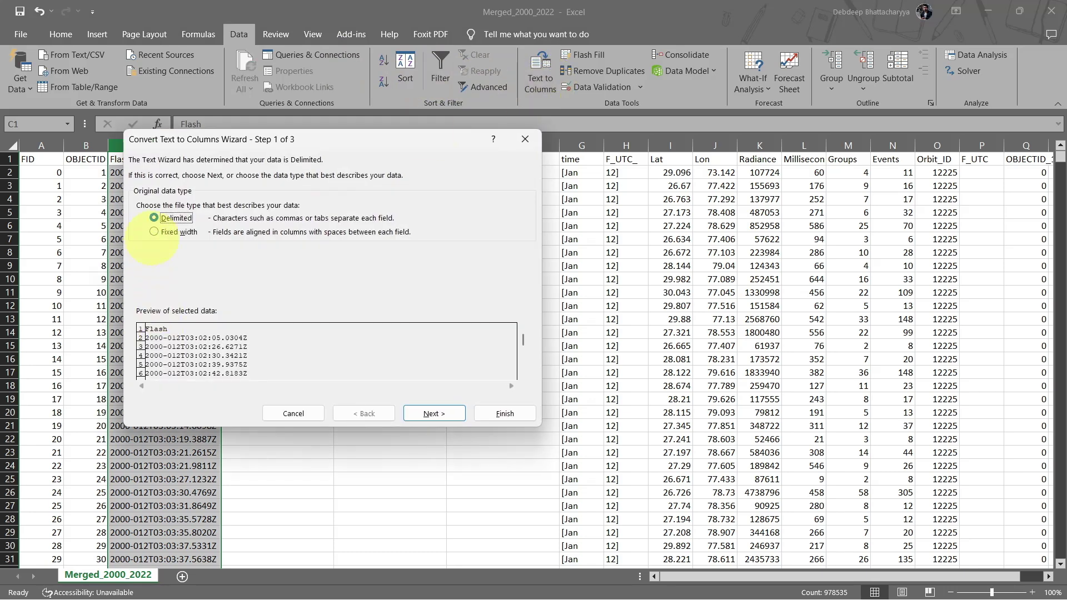
pyautogui.click(432, 413)
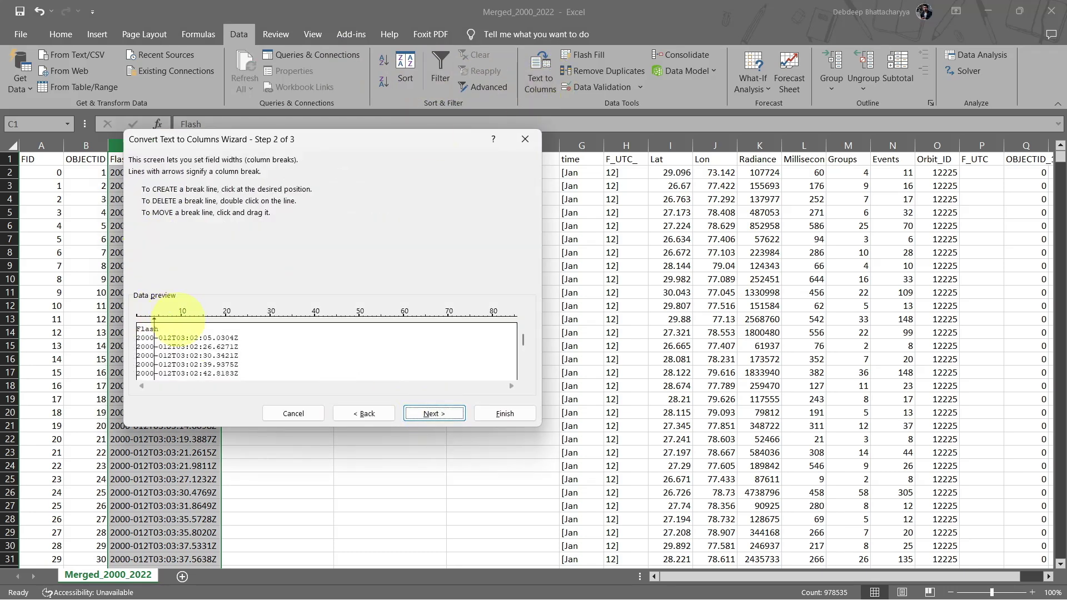
pyautogui.click(212, 314)
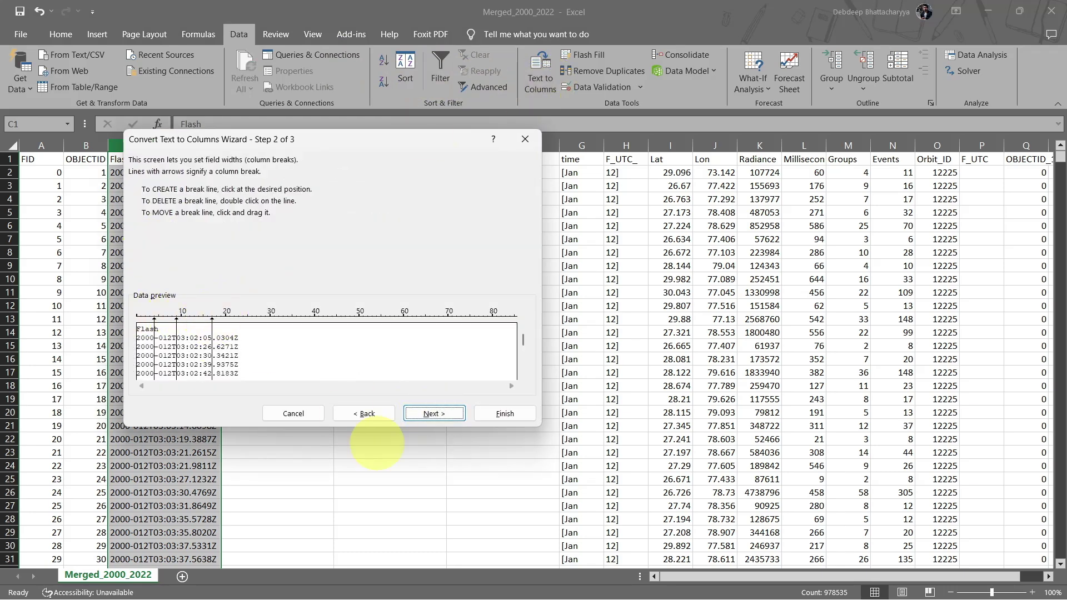
pyautogui.click(434, 413)
pyautogui.click(492, 412)
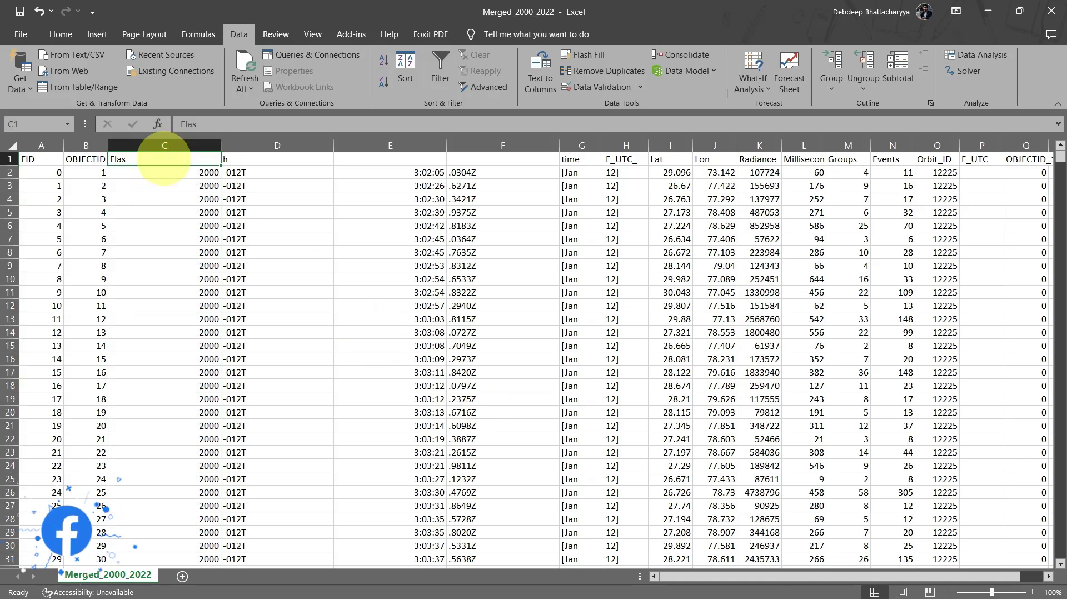
# Name the first split column 'Year' and delete the leftover date code and fractional-second columns
pyautogui.write('Year')
pyautogui.click(277, 145)
pyautogui.keyDown('ctrl'); pyautogui.click(502, 145); pyautogui.keyUp('ctrl')
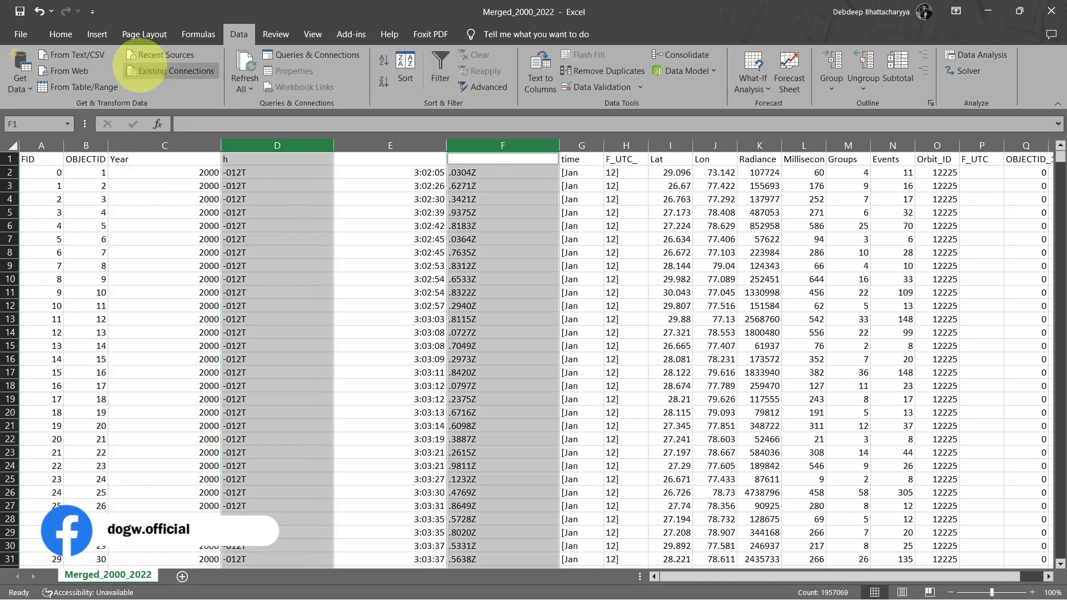
pyautogui.click(60, 34)
pyautogui.click(710, 65)
# Rename the time header 'Time_' and insert a new Time_IST column after it
pyautogui.click(307, 159)
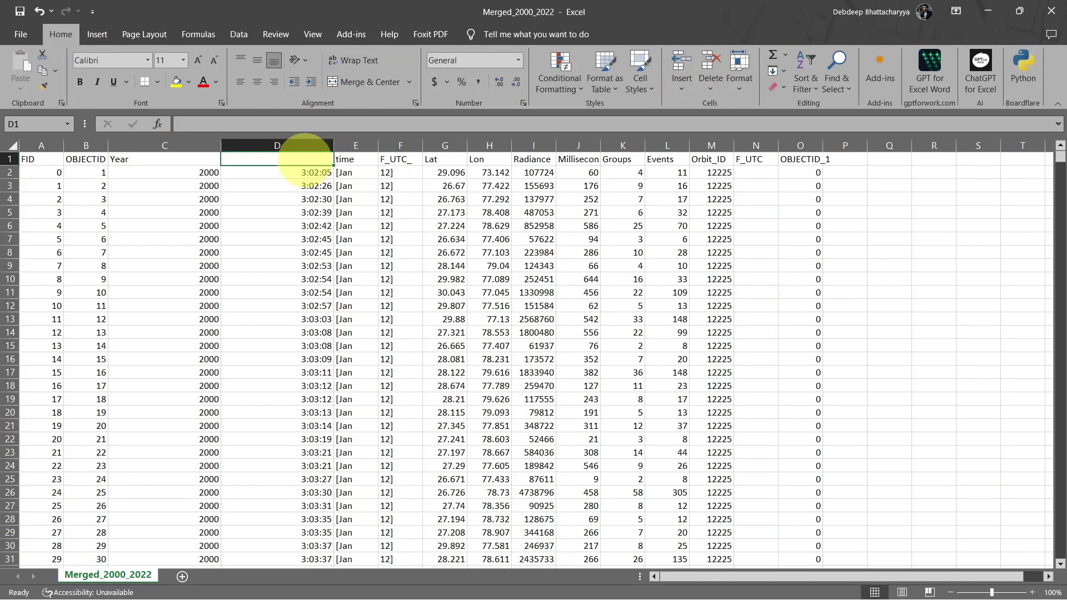
pyautogui.write('Time_UTC')
pyautogui.press('Return')
pyautogui.click(356, 145)
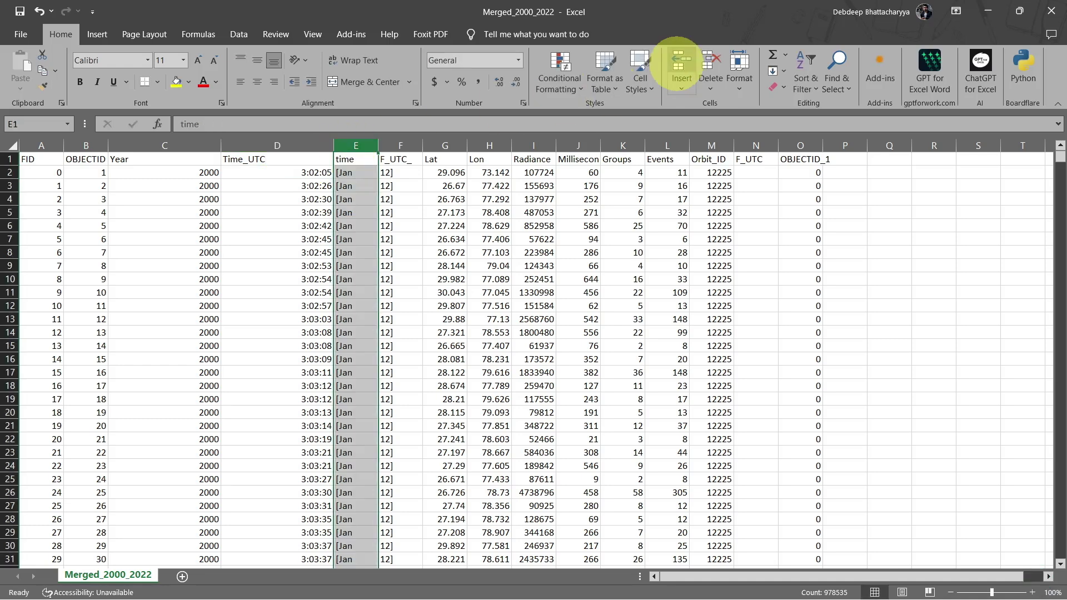
pyautogui.click(680, 64)
pyautogui.click(400, 160)
pyautogui.write('Time_')
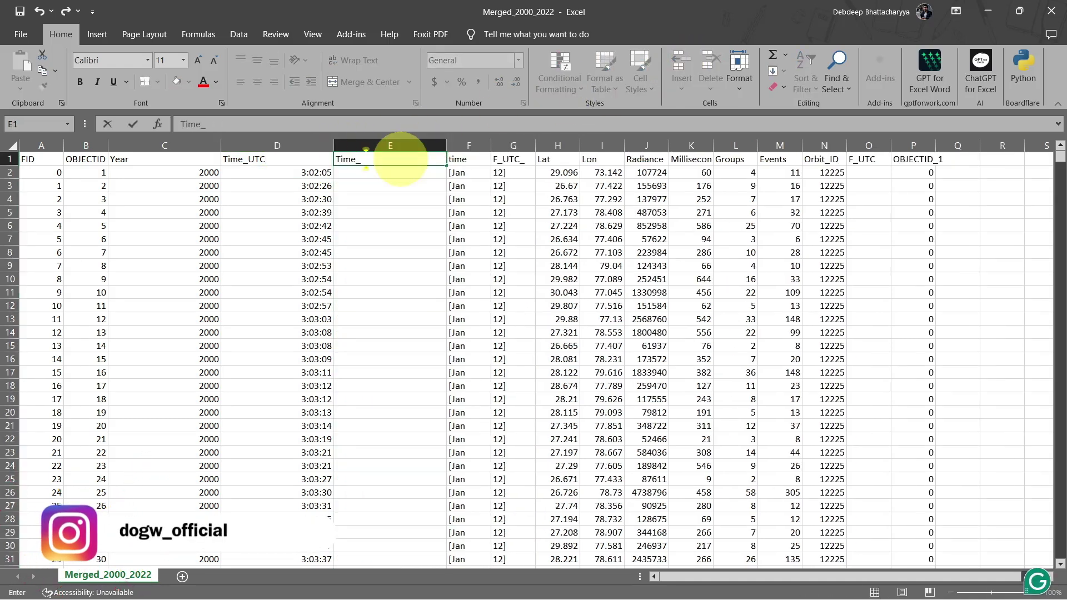
pyautogui.write('IST')
pyautogui.click(468, 145)
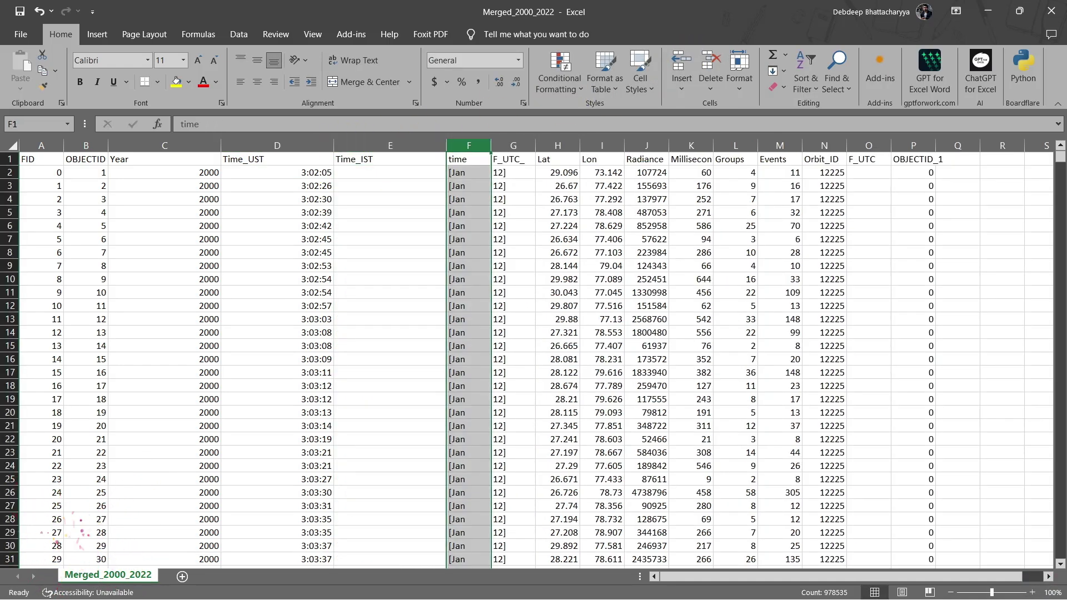
# Insert two blank columns and split the bracketed time text column with Text to Columns
pyautogui.click(513, 145)
pyautogui.click(680, 65)
pyautogui.click(602, 145)
pyautogui.click(680, 64)
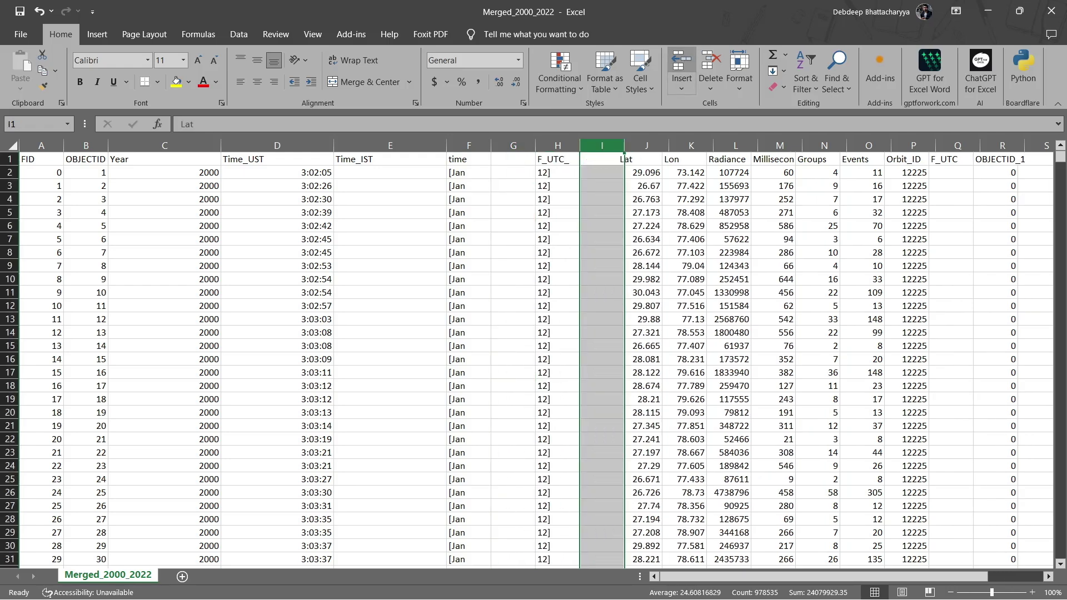
pyautogui.click(468, 145)
pyautogui.click(239, 34)
pyautogui.click(540, 77)
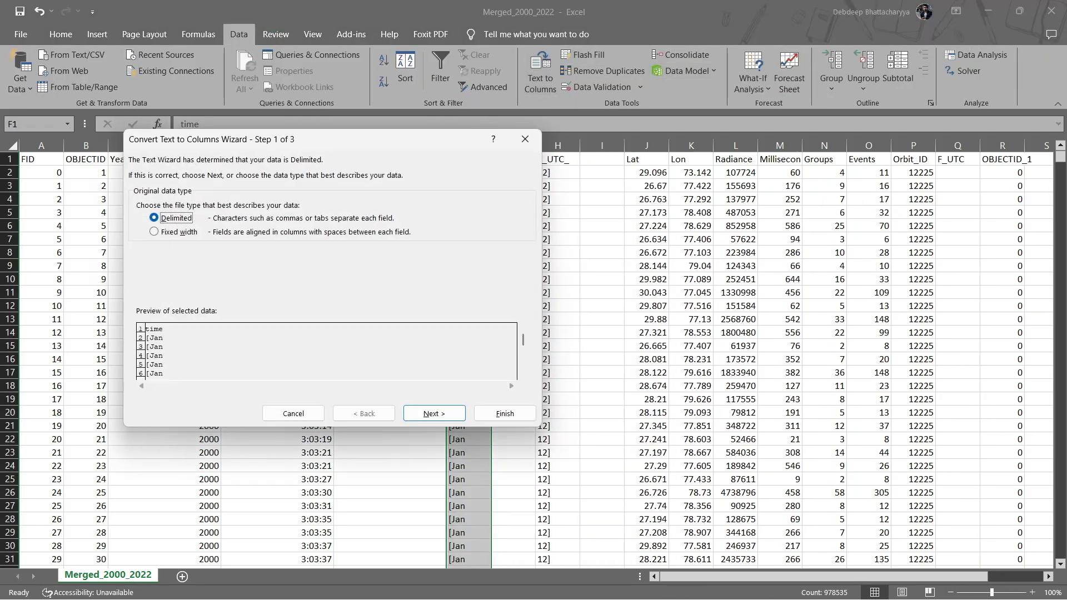
pyautogui.press('Return')
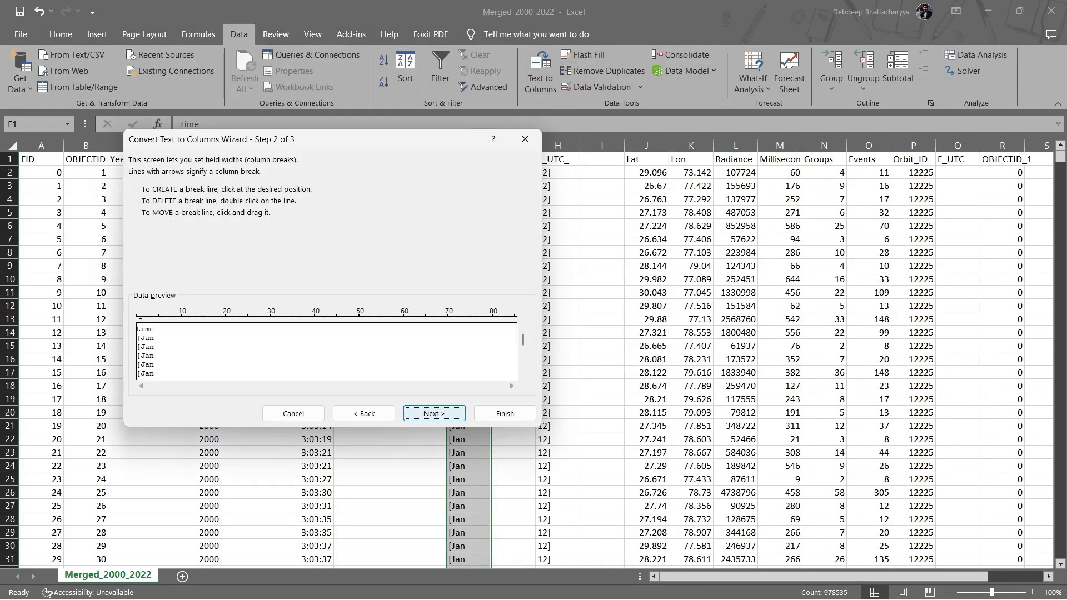
pyautogui.press('Return')
pyautogui.press('Return')
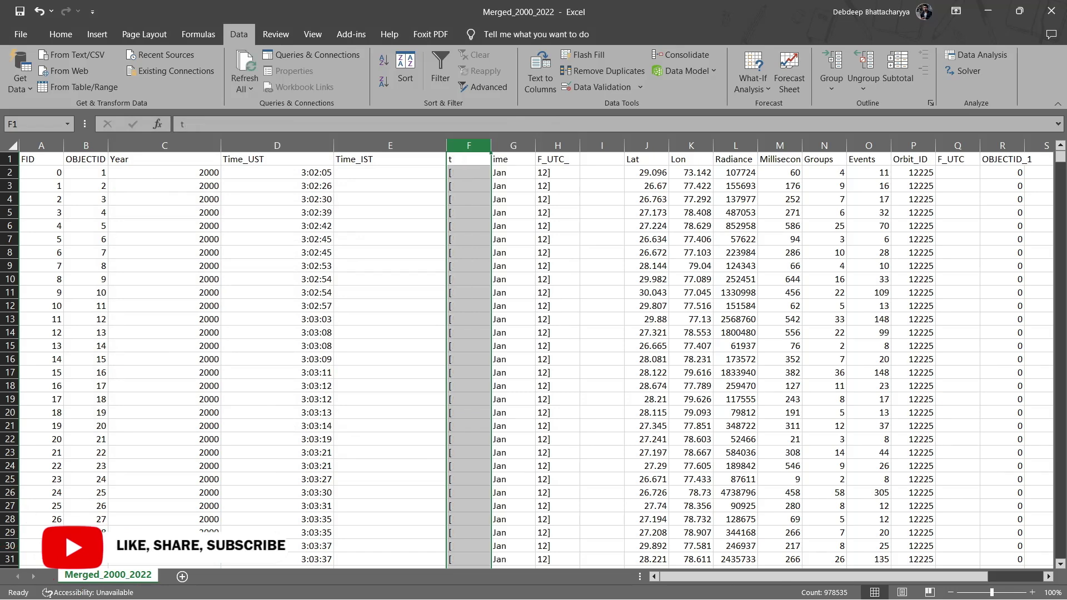
# Split the F_UTC_ column by fixed width
pyautogui.click(558, 145)
pyautogui.click(540, 78)
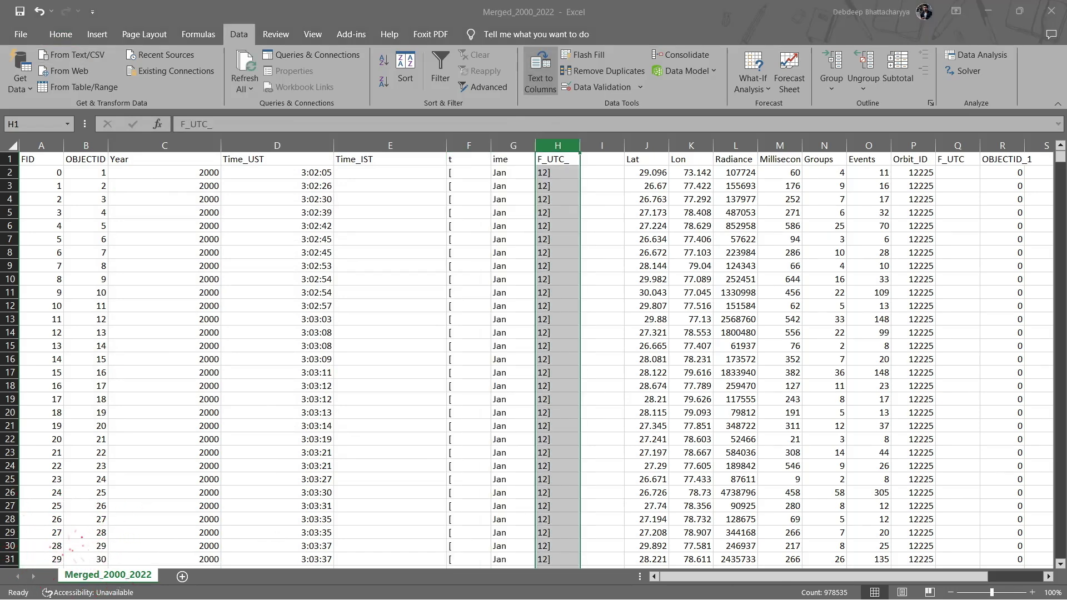
pyautogui.press('Down')
pyautogui.press('Return')
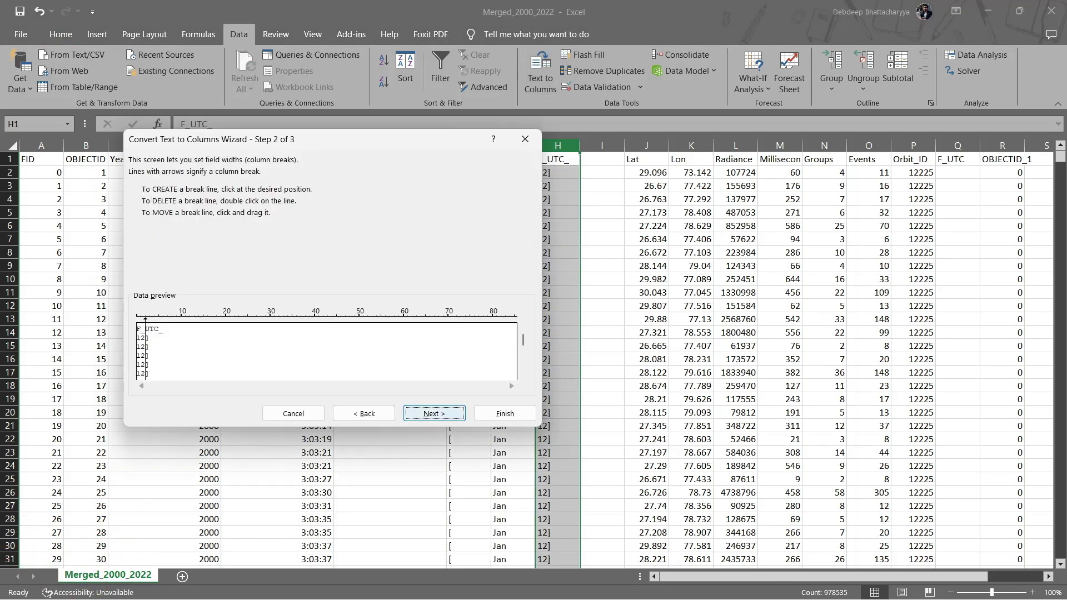
pyautogui.press('Return')
pyautogui.press('Return')
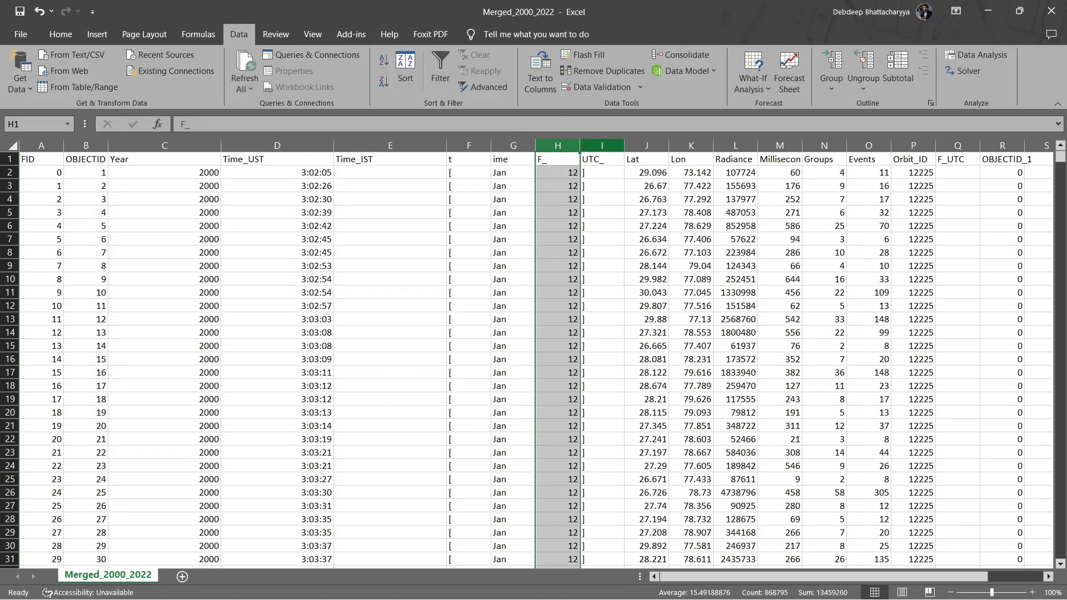
# Delete the two bracket columns and label the new columns Month and Date
pyautogui.click(469, 145)
pyautogui.keyDown('ctrl'); pyautogui.click(601, 145); pyautogui.keyUp('ctrl')
pyautogui.click(60, 34)
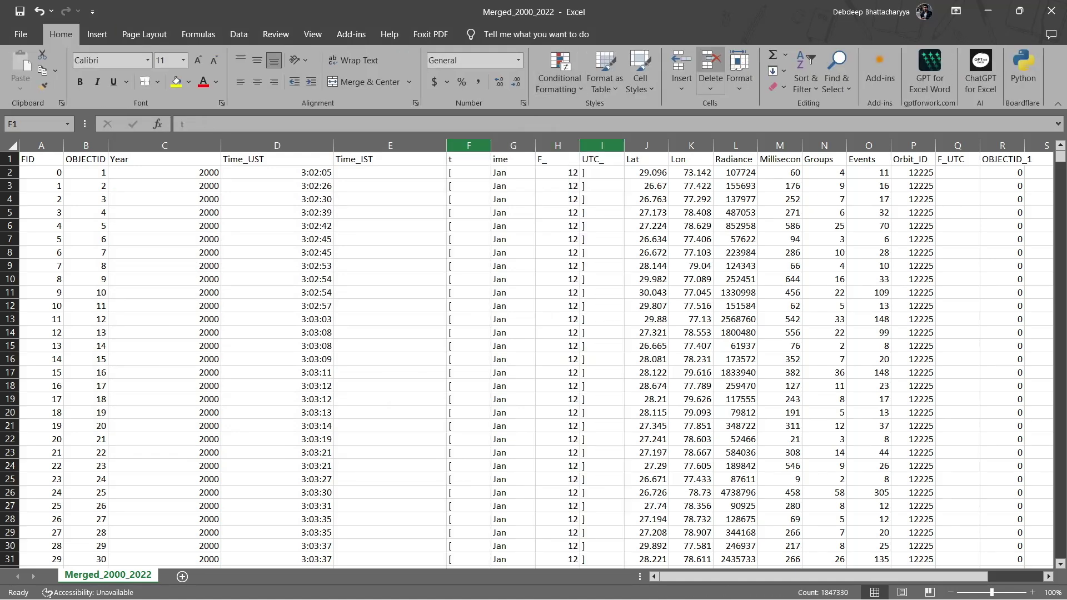
pyautogui.click(709, 67)
pyautogui.write('Month')
pyautogui.press('Tab')
pyautogui.write('D')
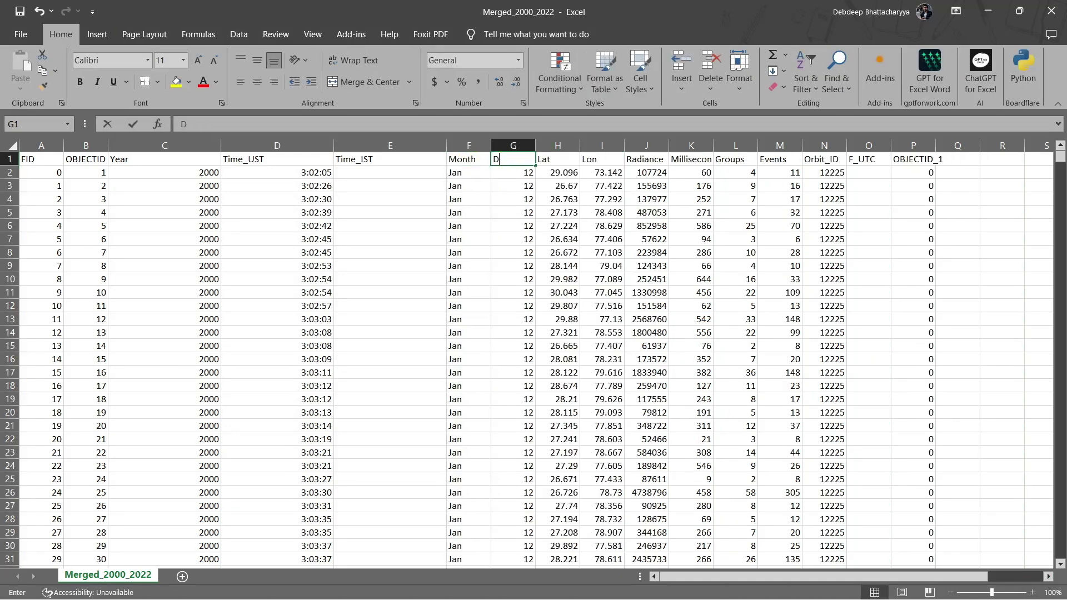
pyautogui.write('ate')
pyautogui.press('Return')
# Enter =D2+TIME(5,30,0) in E2 and fill it down column E
pyautogui.click(357, 172)
pyautogui.write('=D2+')
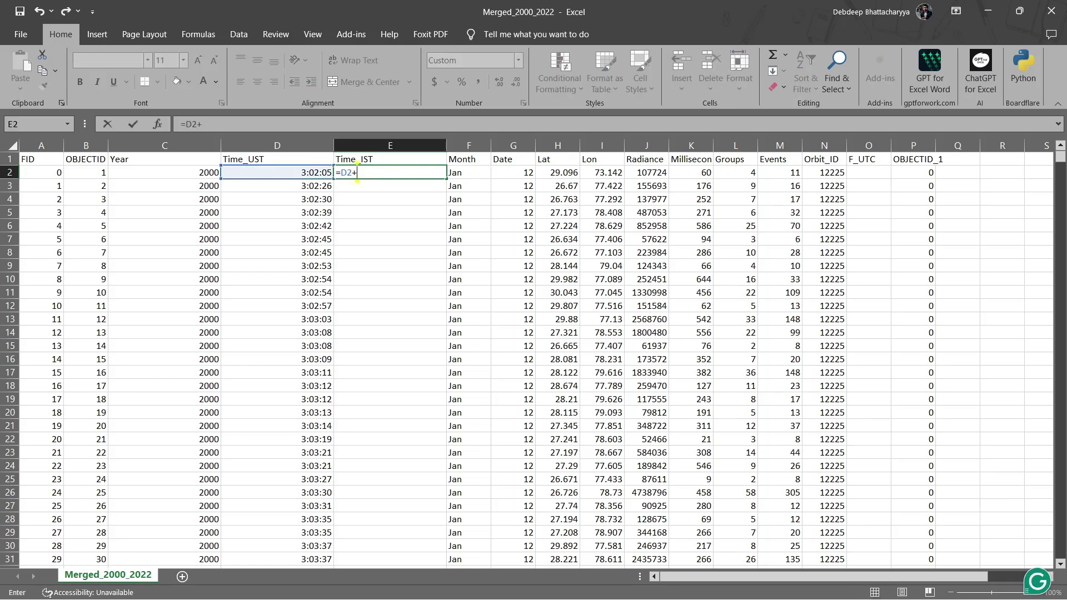
pyautogui.write('TIME(')
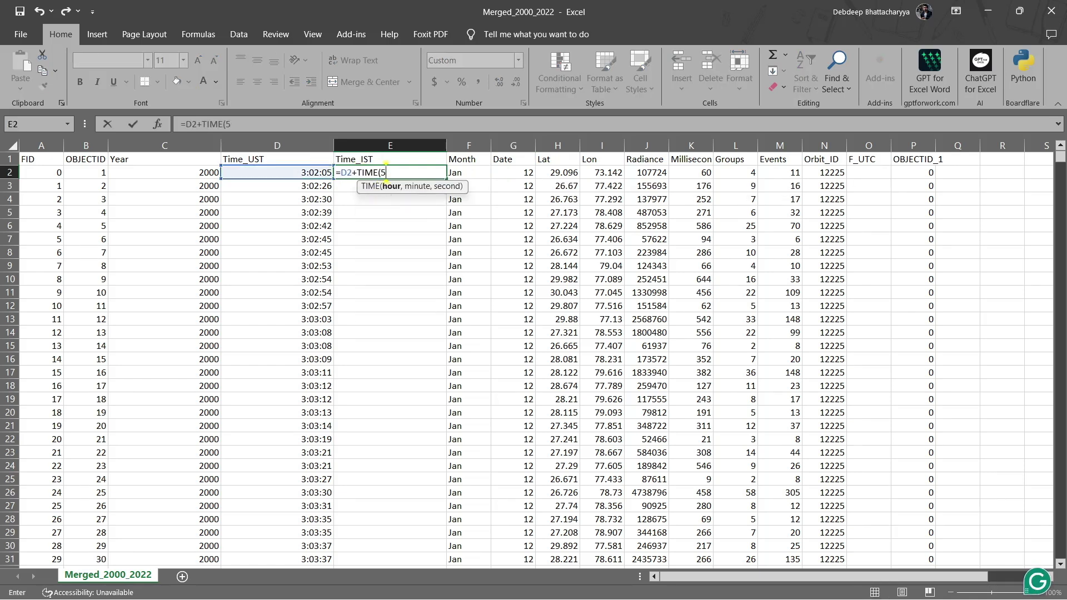
pyautogui.write('5,30,0)')
pyautogui.hotkey('ctrl', 'Return')
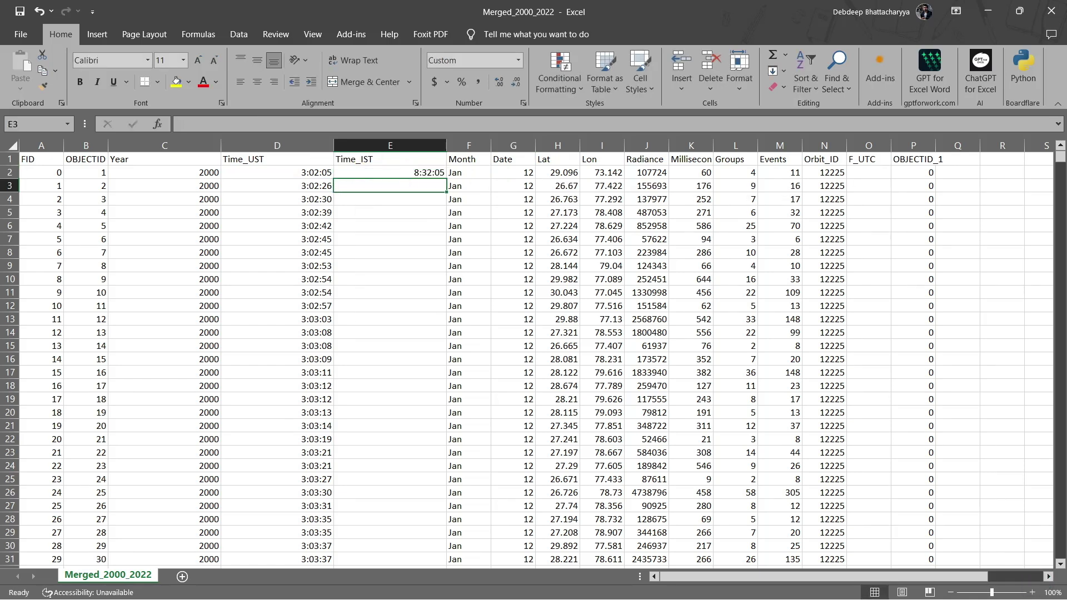
pyautogui.hotkey('ctrl', 'shift', 'Down')
pyautogui.hotkey('ctrl', 'd')
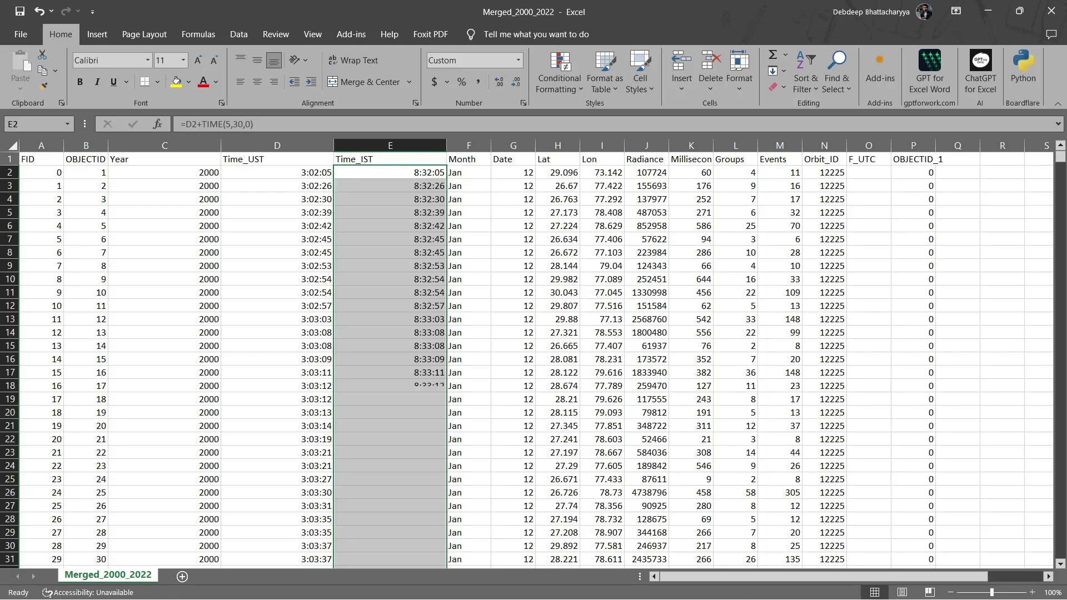
pyautogui.click(869, 146)
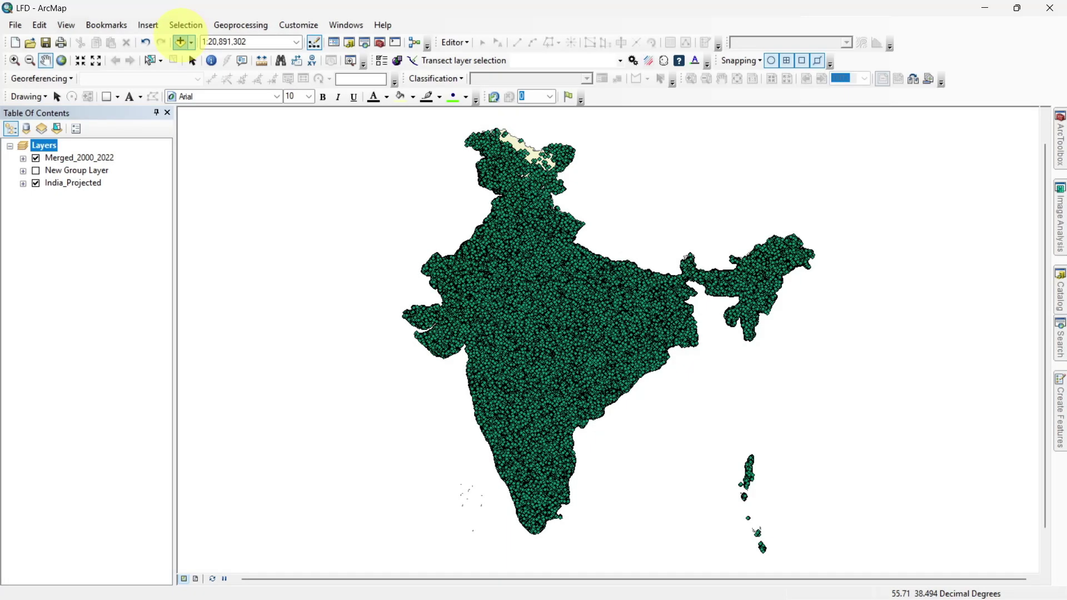
# Add Merged_2000_2022.csv to the map and set Lat as its Y field in Display XY Data
pyautogui.click(181, 42)
pyautogui.click(422, 247)
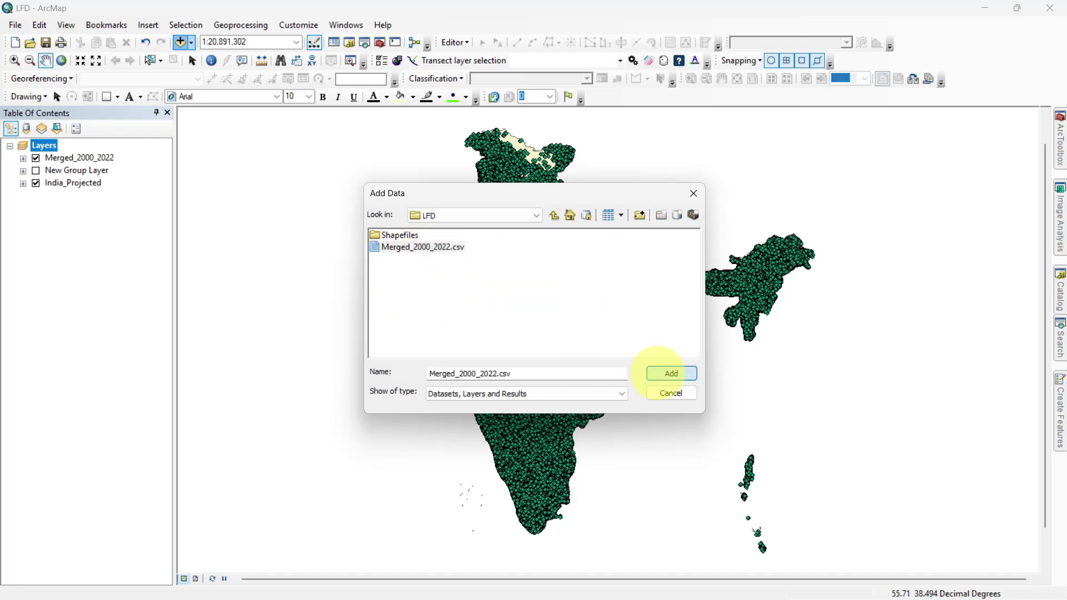
pyautogui.click(670, 373)
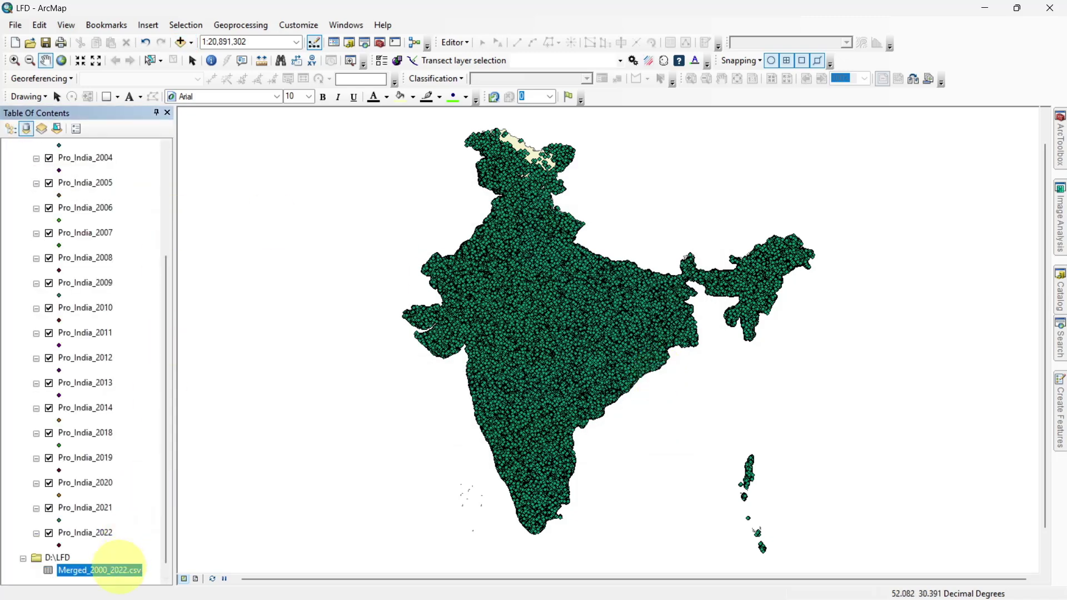
pyautogui.rightClick(119, 568)
pyautogui.click(153, 539)
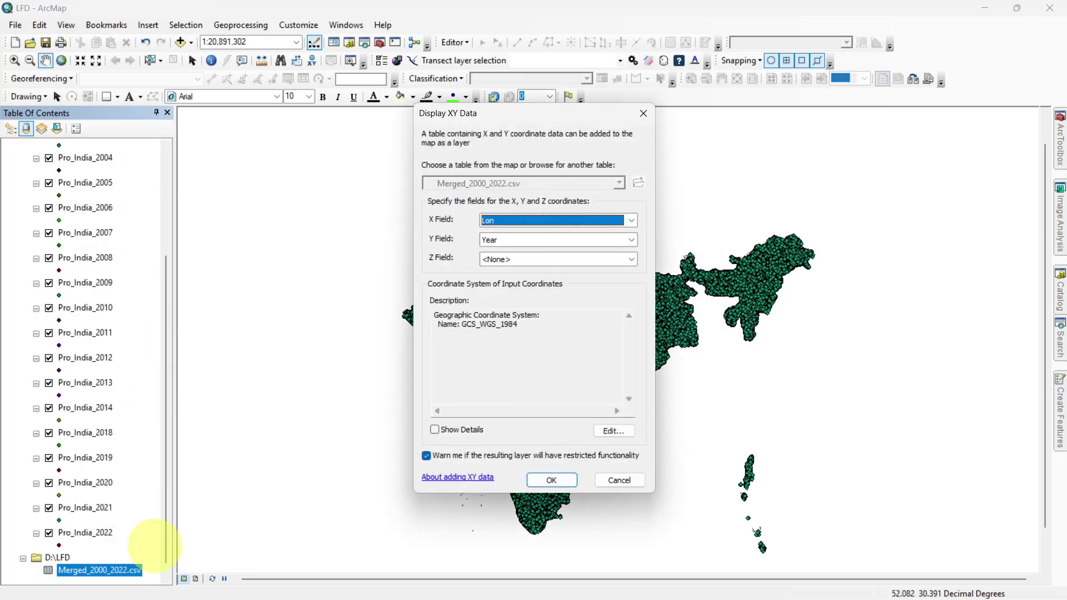
pyautogui.click(575, 239)
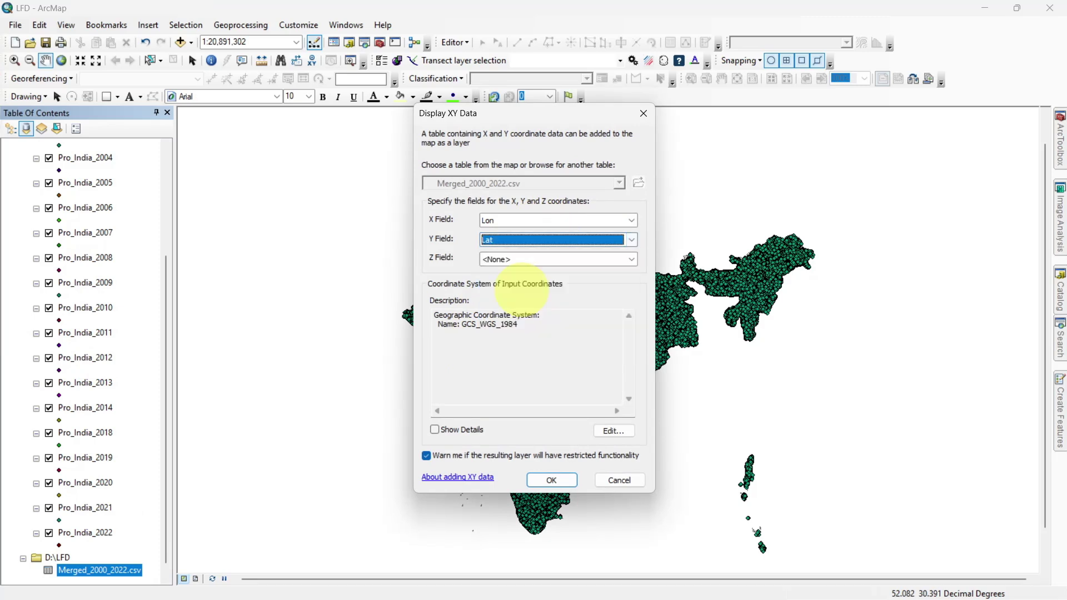
# Set the coordinate system to Asia_North_Lambert_Conformal_Conic and add the XY points layer
pyautogui.click(613, 431)
pyautogui.click(465, 165)
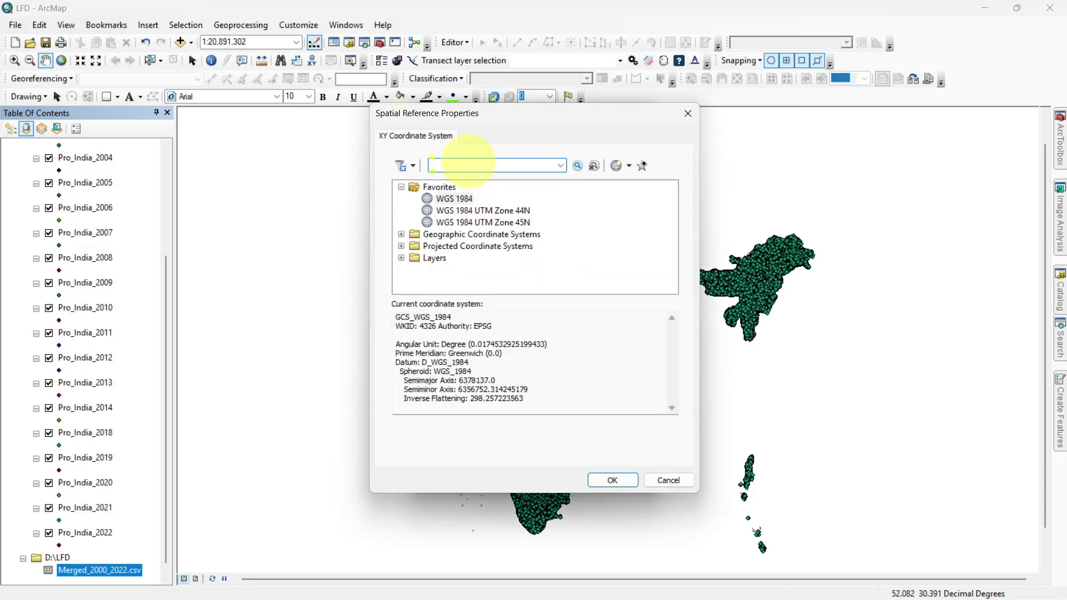
pyautogui.write('Lambert')
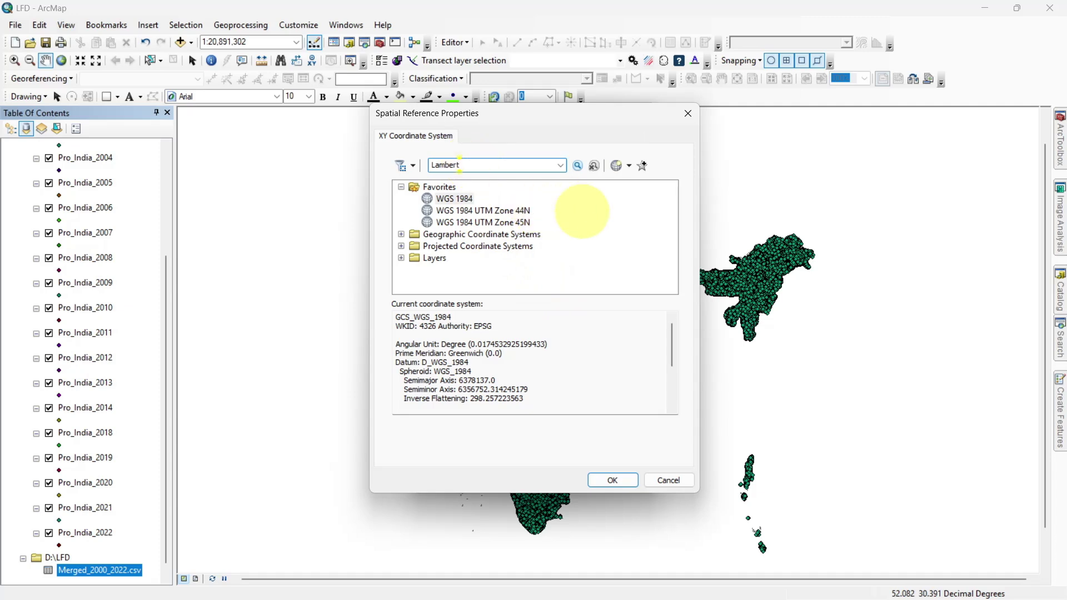
pyautogui.press('Return')
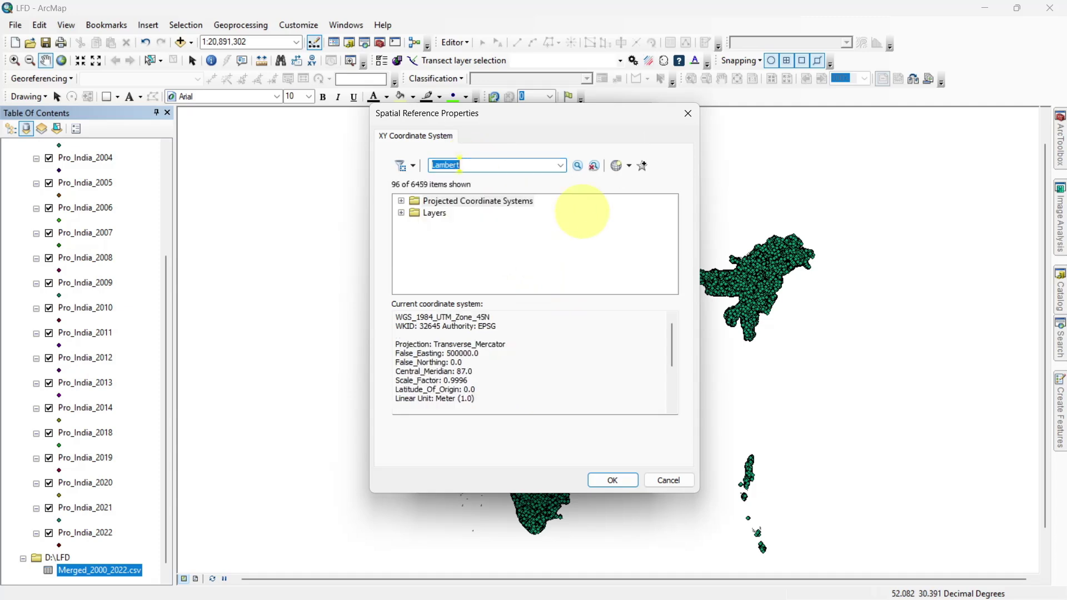
pyautogui.click(401, 201)
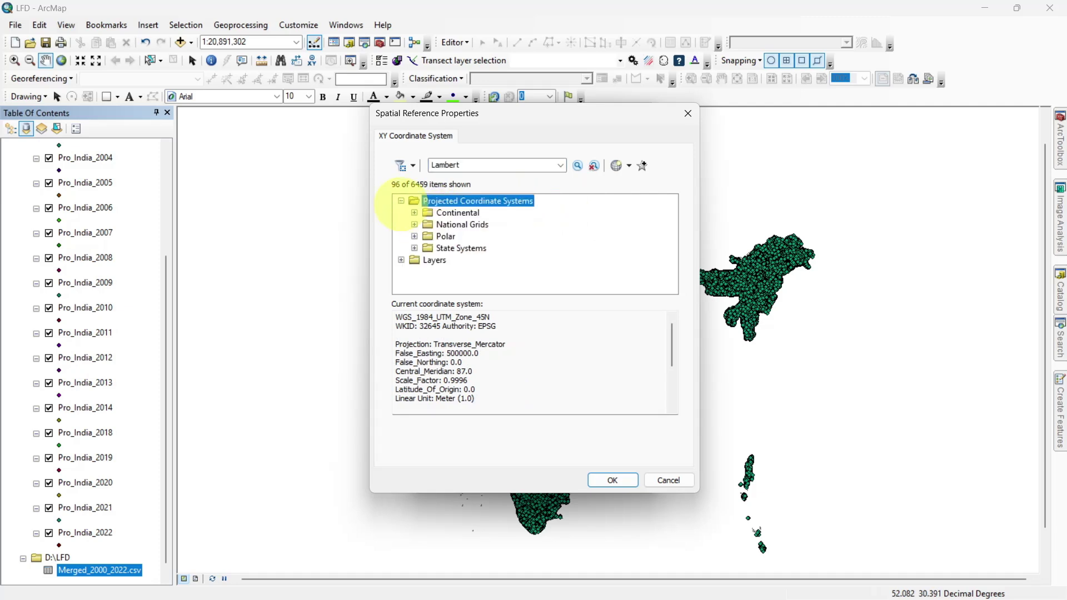
pyautogui.click(414, 213)
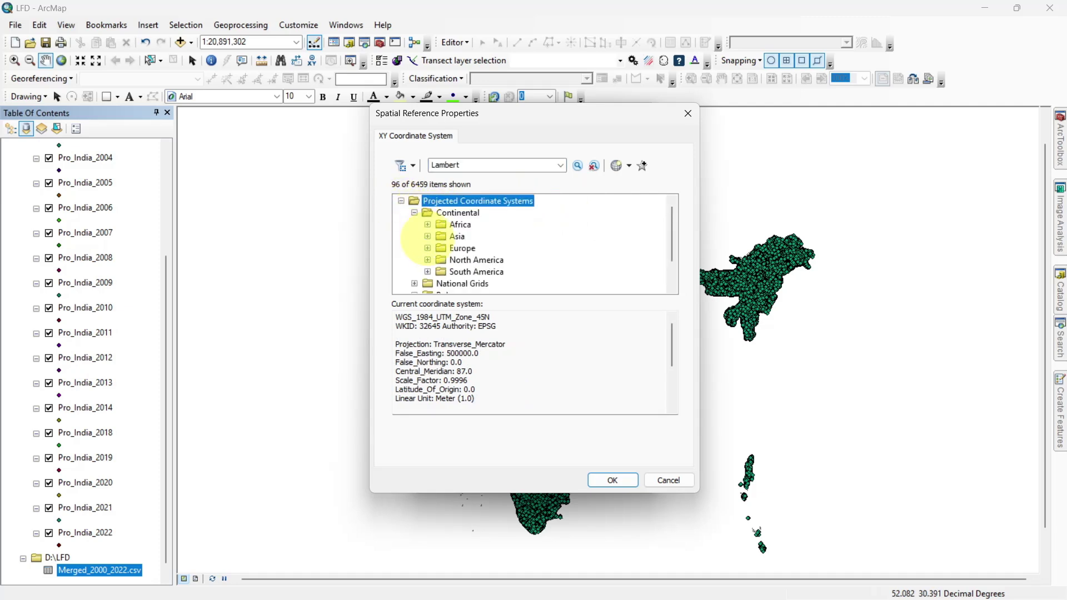
pyautogui.click(428, 236)
pyautogui.click(489, 260)
pyautogui.click(612, 480)
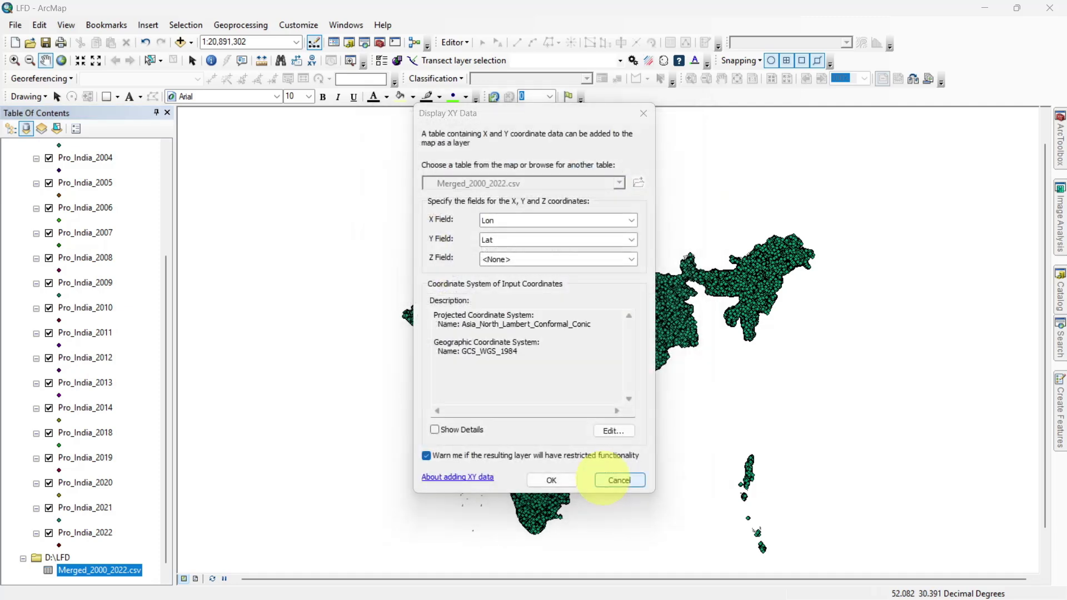
pyautogui.click(551, 479)
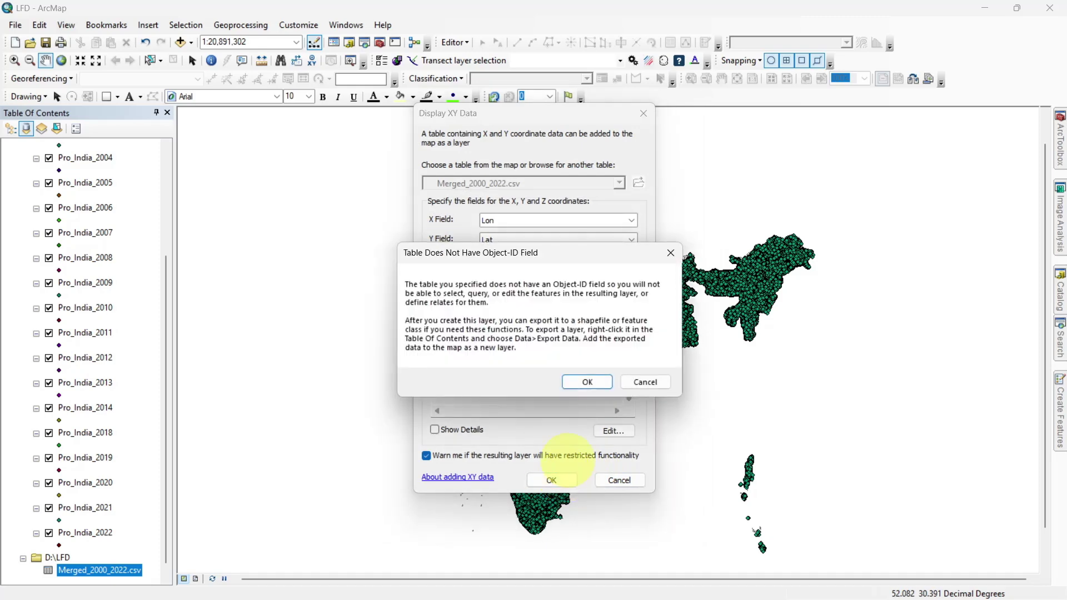
pyautogui.click(587, 382)
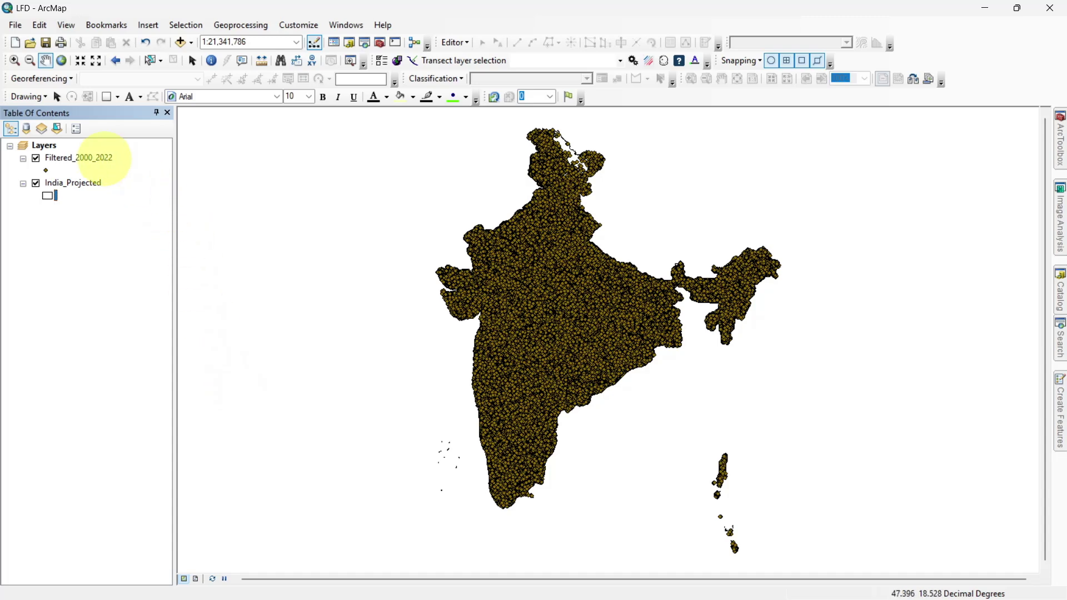
# Run Select By Attributes on Filtered_2000_2022 with "OBJECTID_2" = 2000
pyautogui.rightClick(104, 158)
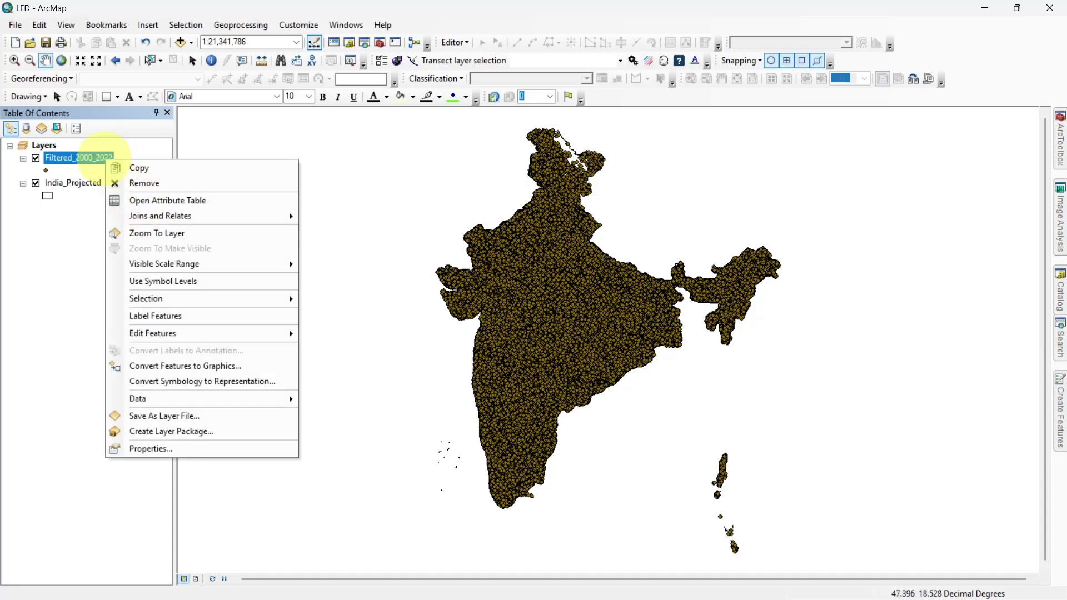
pyautogui.click(142, 200)
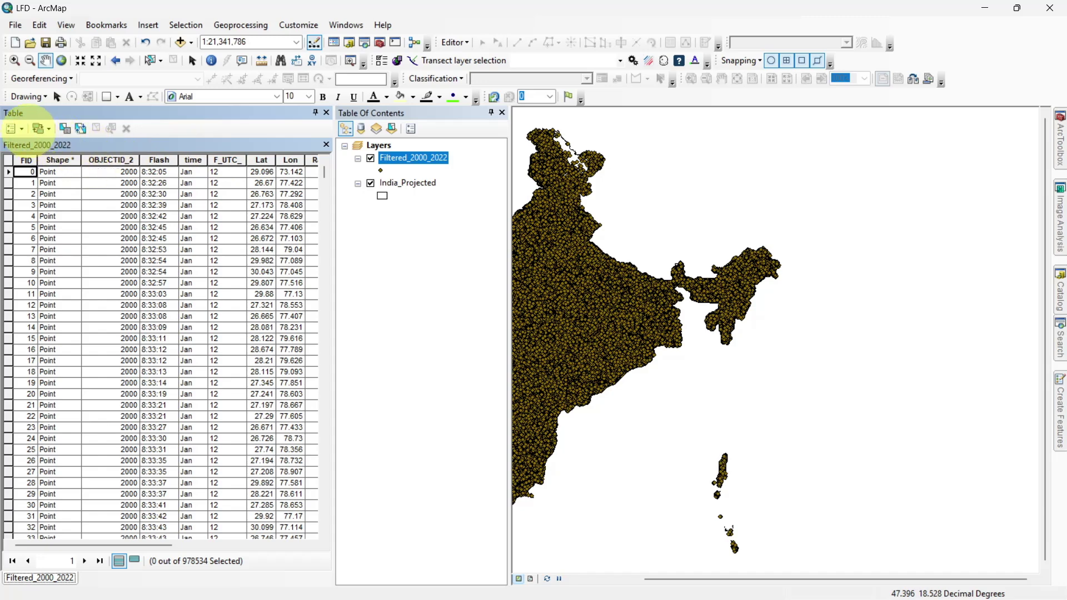
pyautogui.click(16, 128)
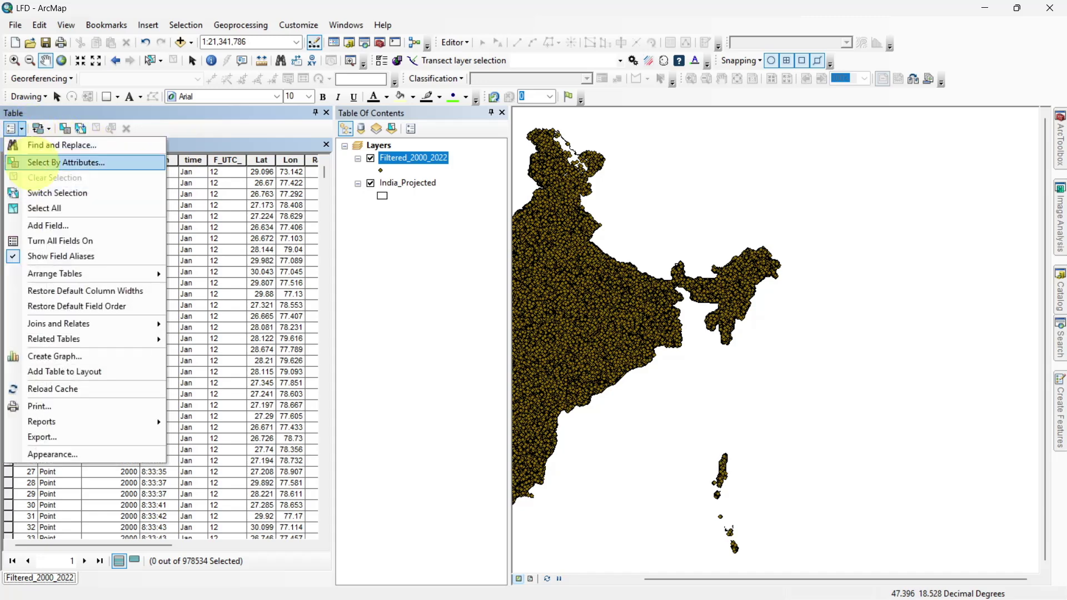
pyautogui.click(22, 163)
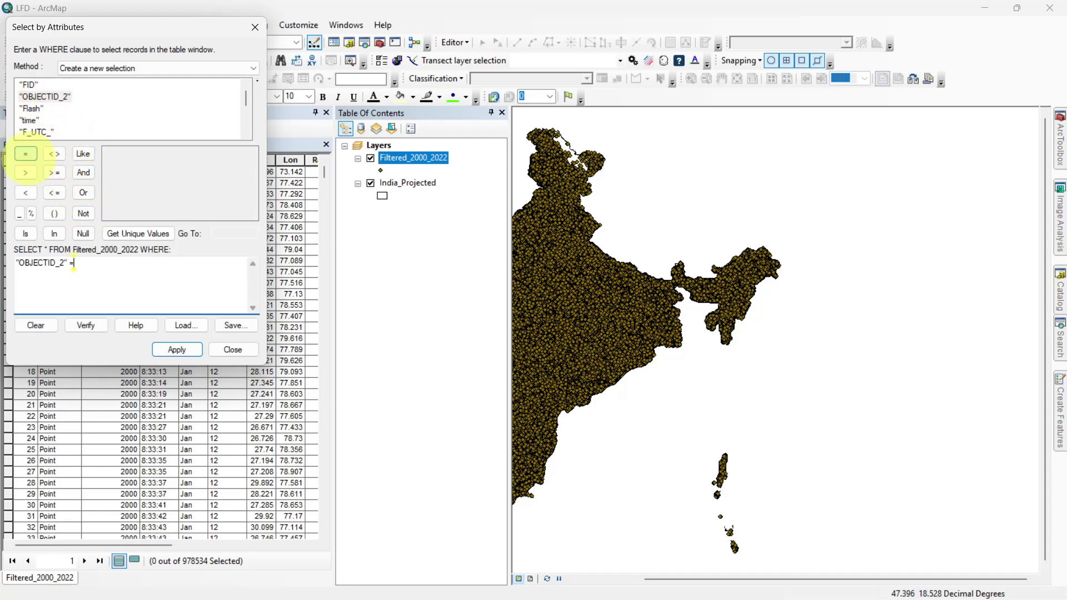
pyautogui.click(158, 229)
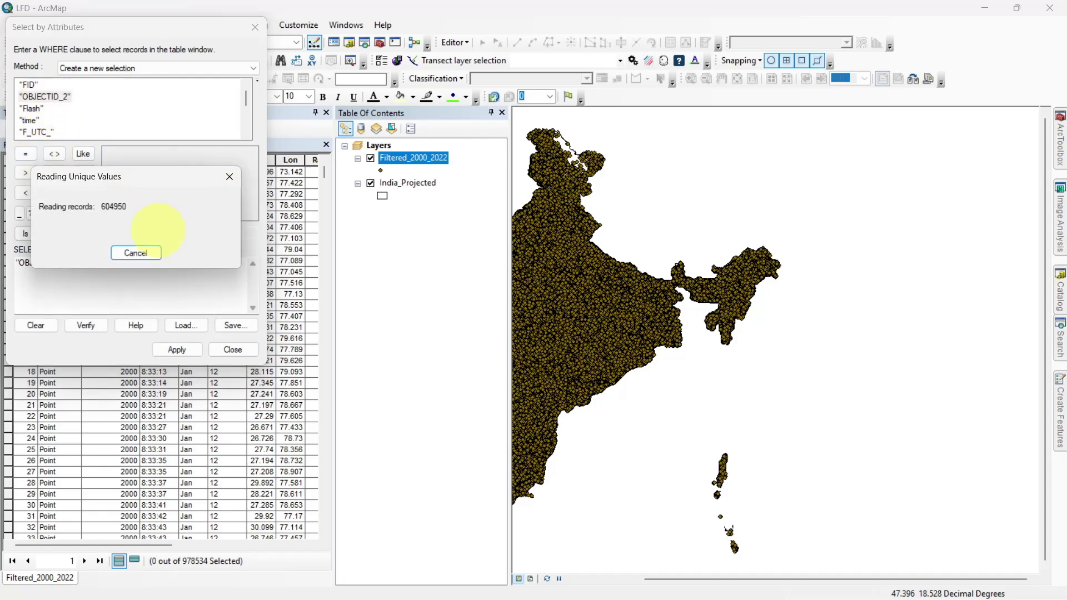
pyautogui.click(123, 154)
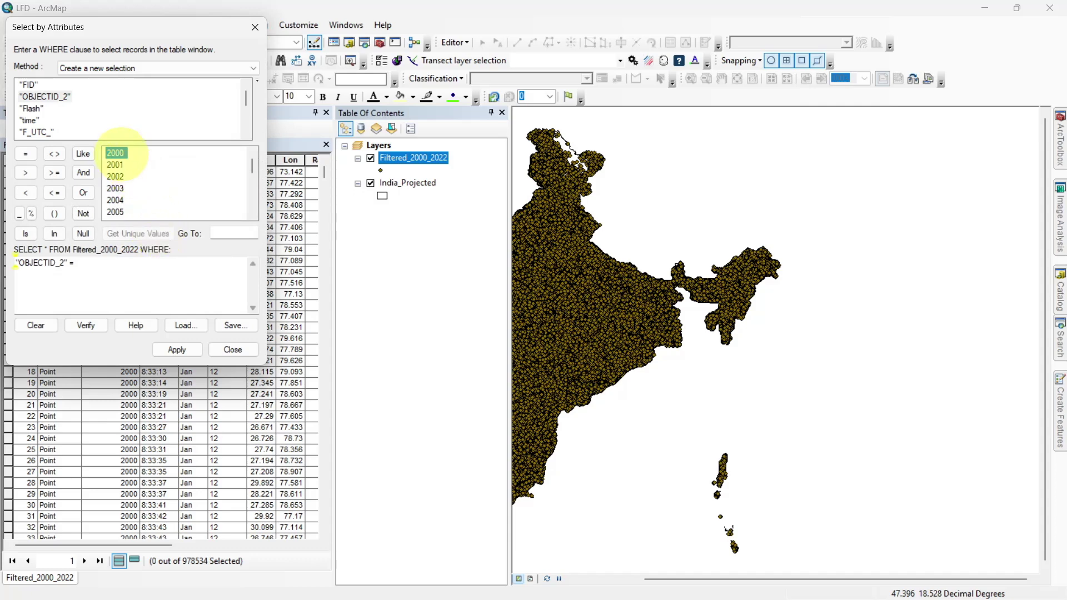
pyautogui.click(177, 350)
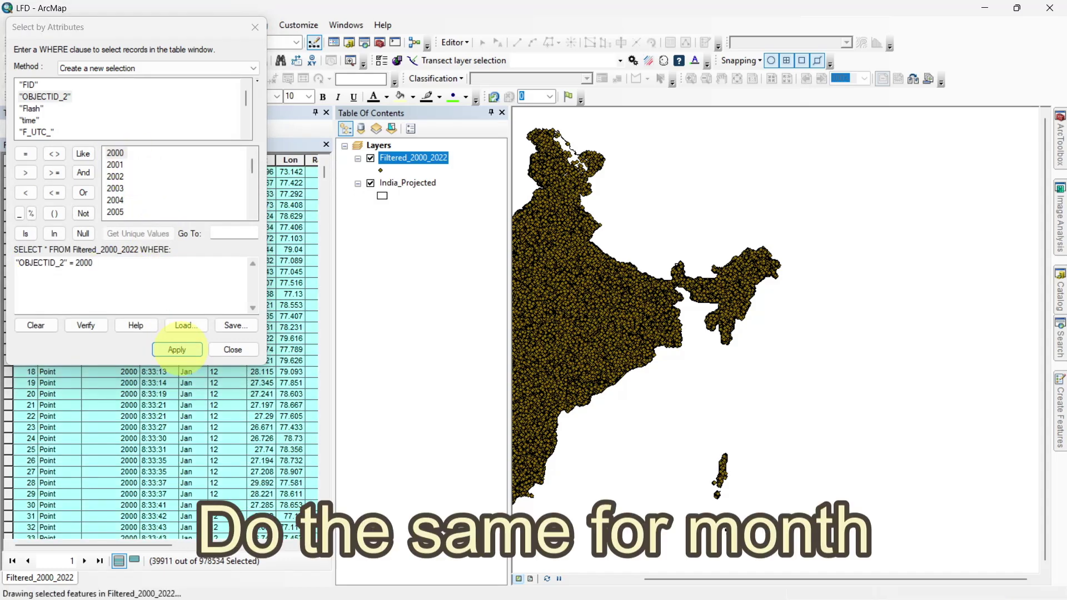
pyautogui.click(232, 349)
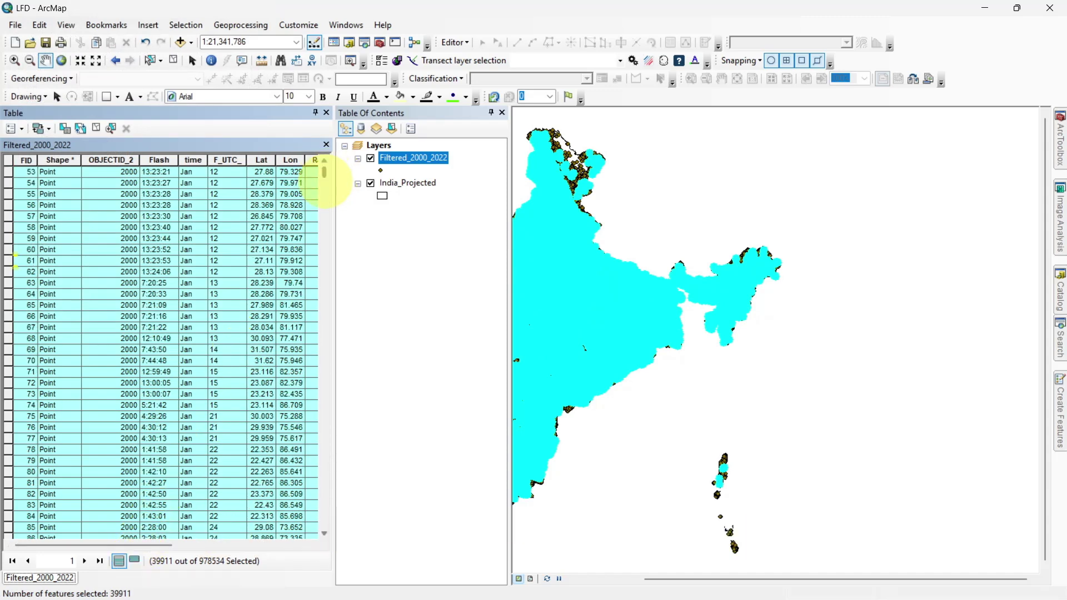
# Open Export Data for Filtered_2000_2022 and create a new Yearwise folder
pyautogui.rightClick(413, 158)
pyautogui.moveTo(484, 397)
pyautogui.click(639, 415)
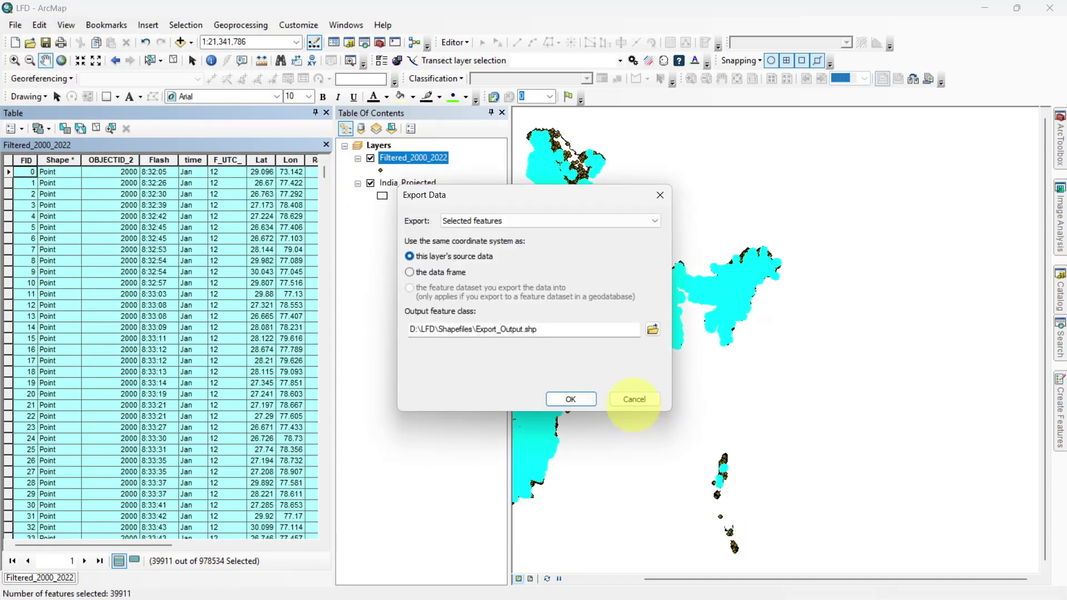
pyautogui.click(653, 329)
pyautogui.click(643, 215)
pyautogui.write('Yearwise')
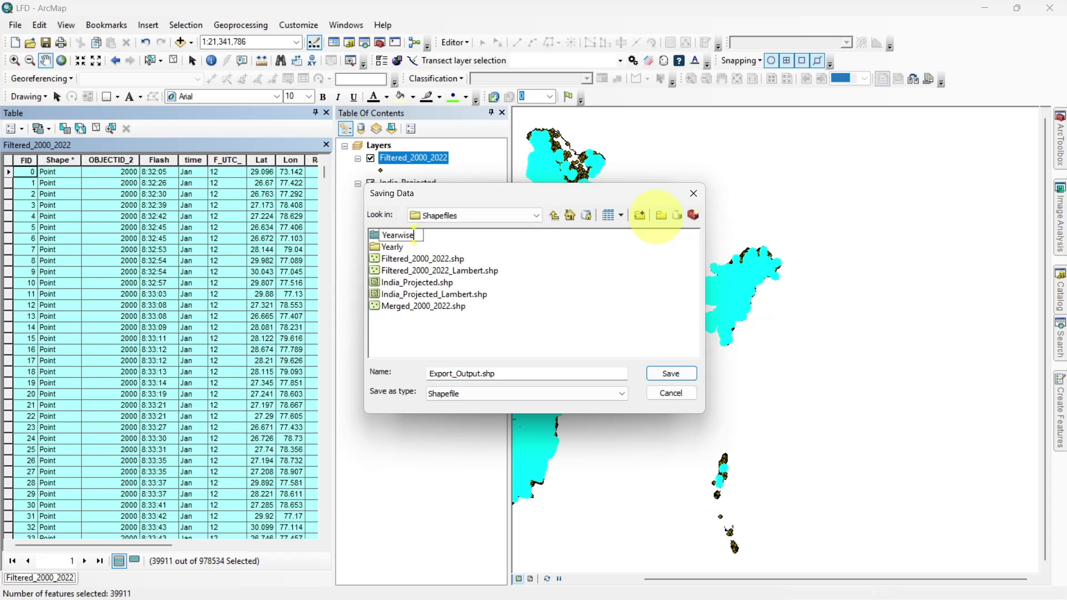
pyautogui.press('Return')
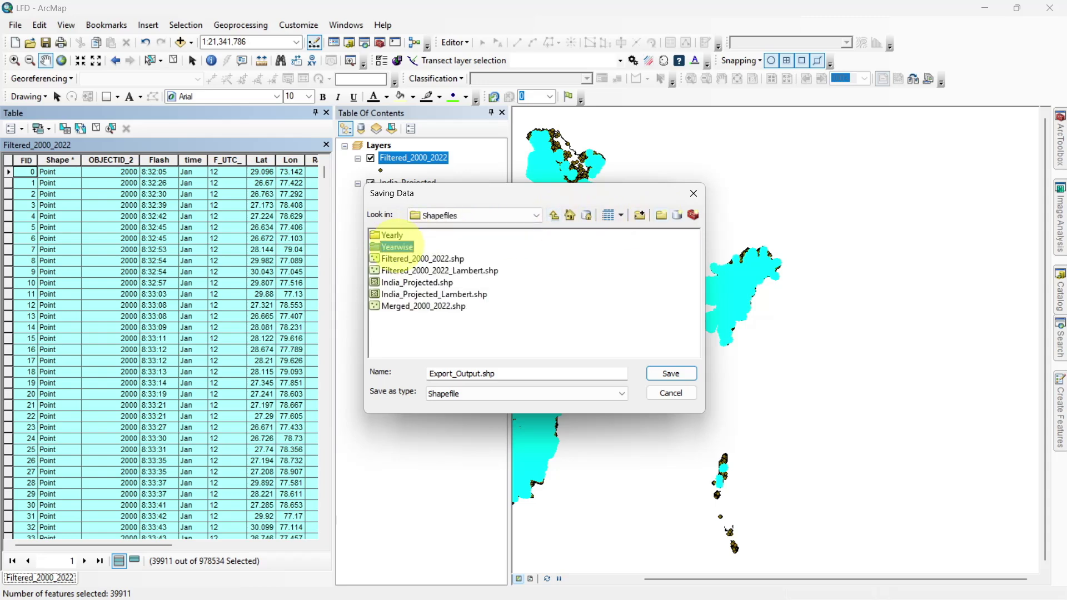
# Export the selection as Points_2000 in Yearwise, add it, and hide Filtered_2000_2022
pyautogui.doubleClick(396, 247)
pyautogui.write('Points_2000')
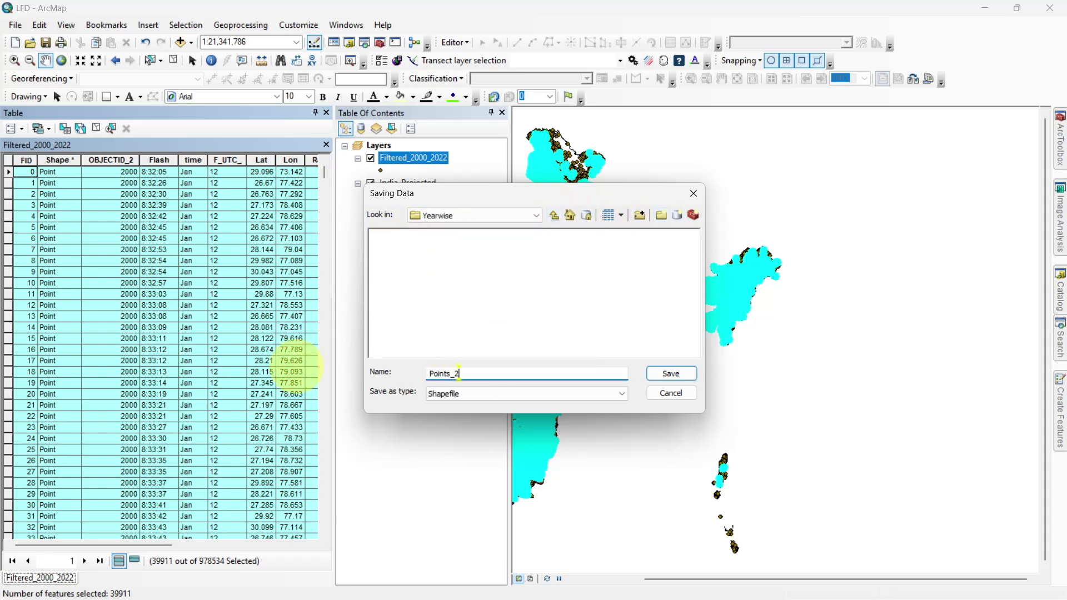
pyautogui.click(670, 373)
pyautogui.click(570, 399)
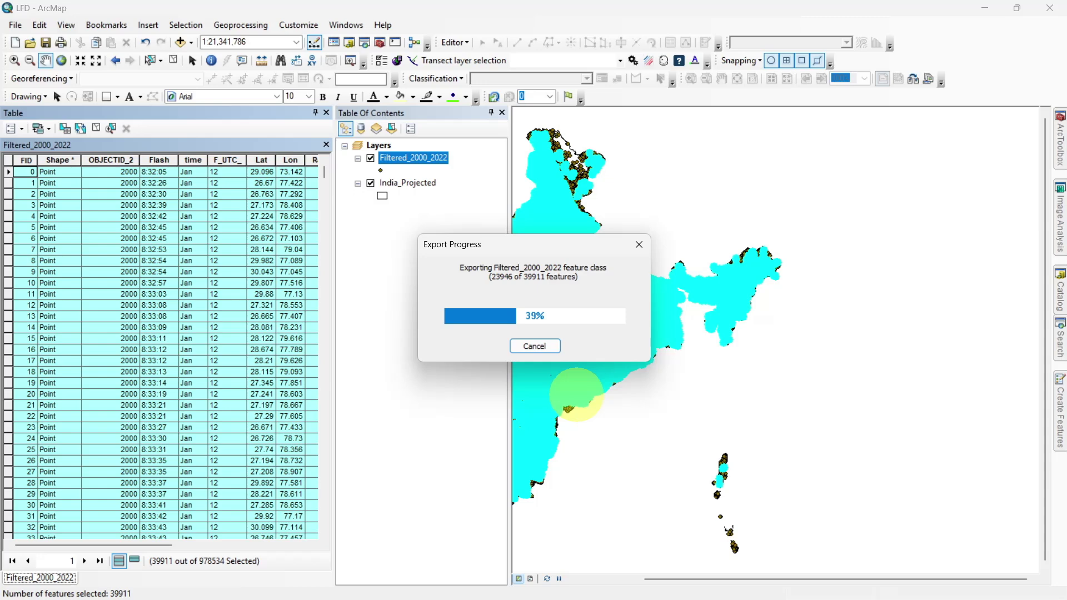
pyautogui.click(581, 357)
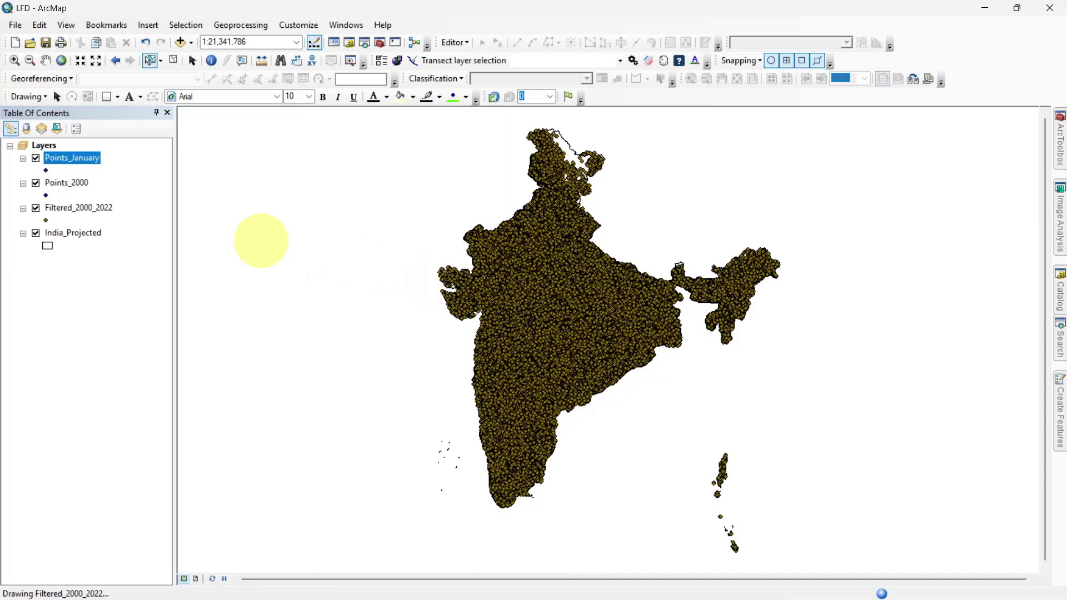
pyautogui.click(35, 207)
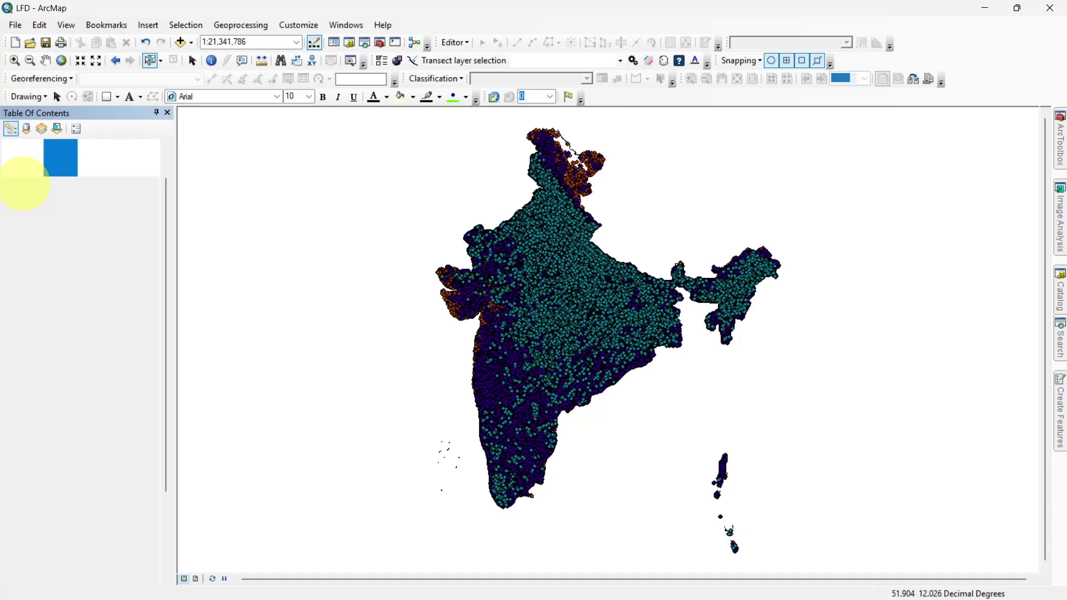
# Expand and collapse the Yearly, Monthly and Seasonal layer groups to review their contents
pyautogui.click(23, 183)
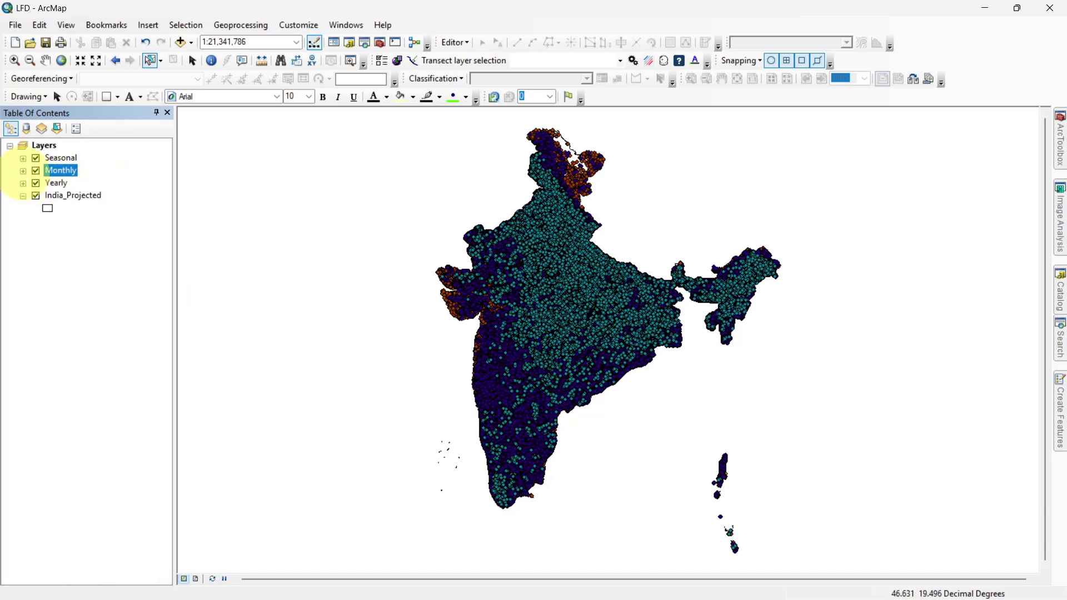
pyautogui.click(23, 170)
pyautogui.click(23, 170)
pyautogui.click(22, 158)
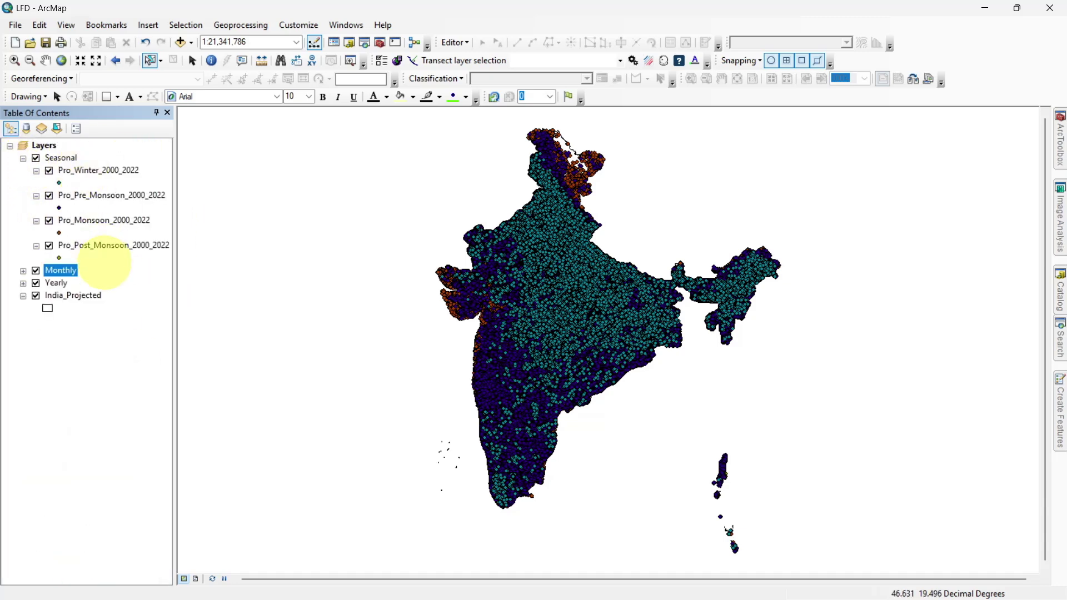
pyautogui.click(23, 158)
# Set the geoprocessing processing extent to match India_Projected
pyautogui.click(240, 25)
pyautogui.click(261, 164)
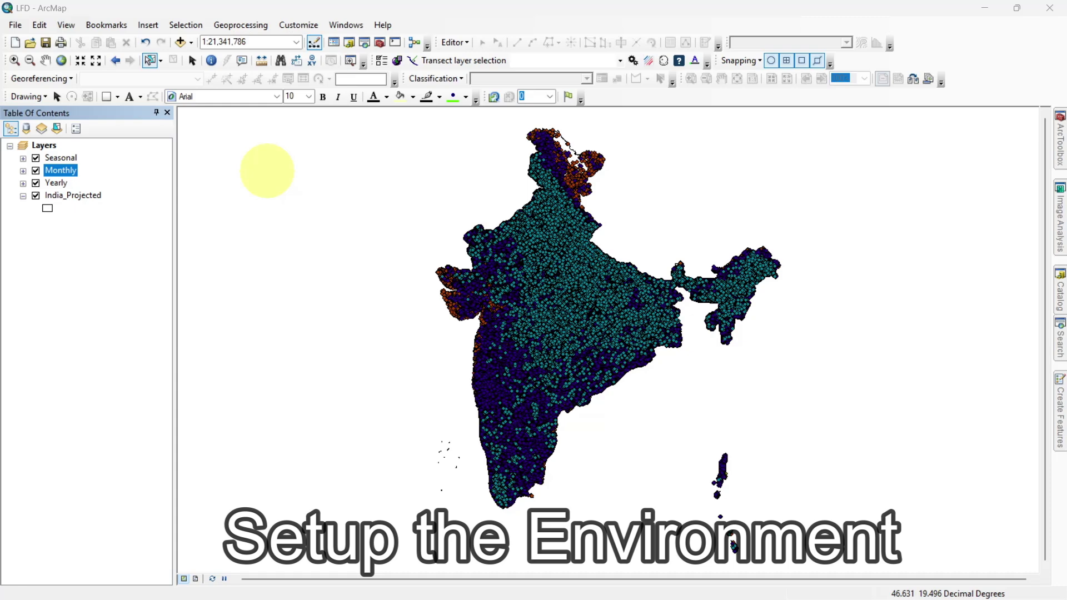
pyautogui.click(337, 161)
pyautogui.click(781, 188)
pyautogui.scroll(-6, 864, 252)
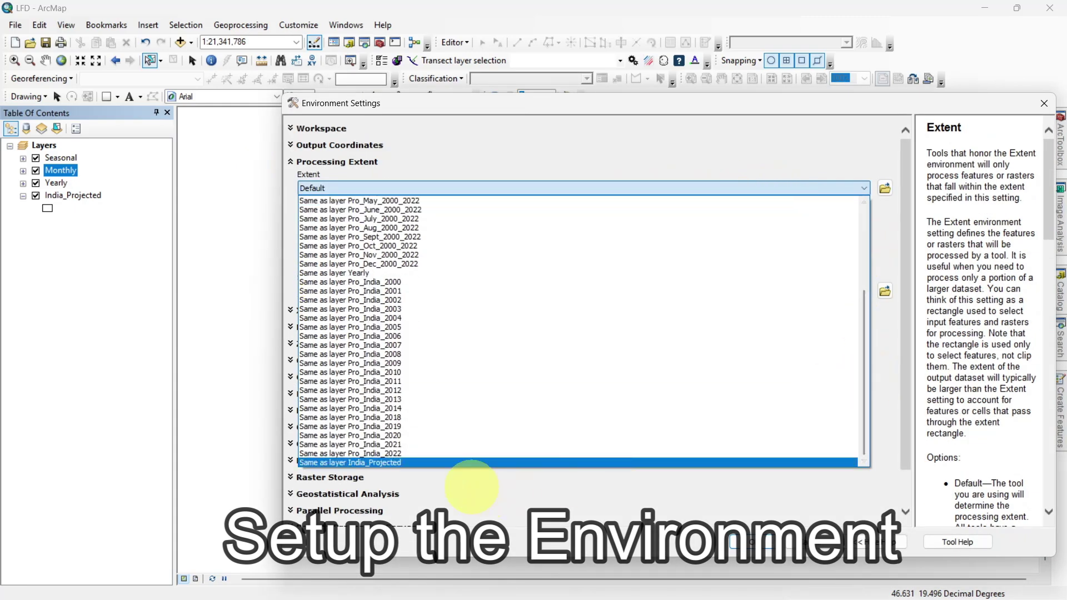
pyautogui.click(356, 463)
# Set the raster analysis mask to India_Projected
pyautogui.click(290, 462)
pyautogui.scroll(-3, 900, 352)
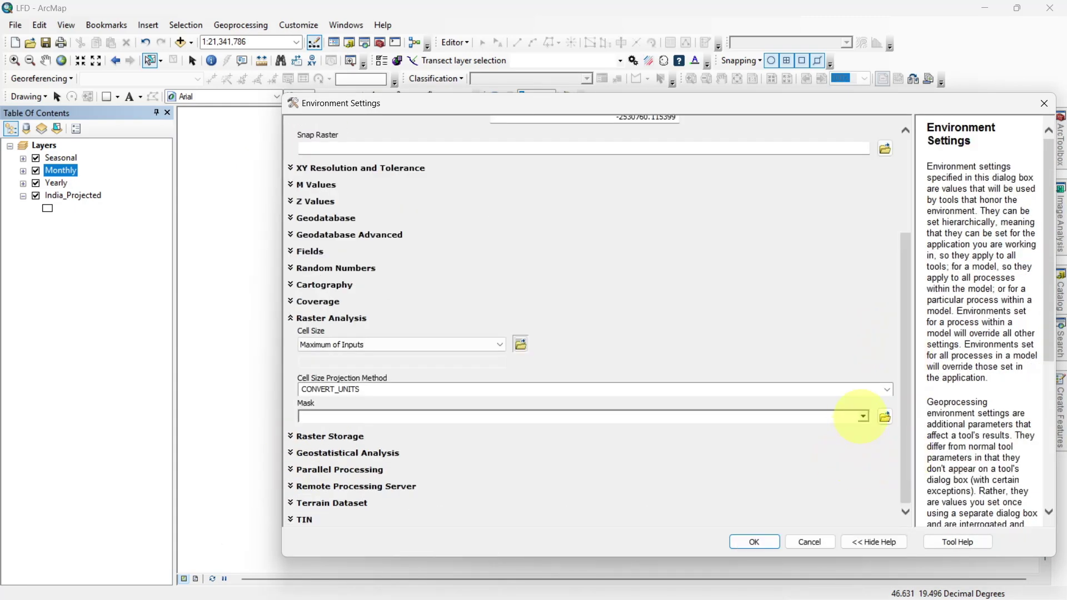
pyautogui.click(862, 416)
pyautogui.scroll(-5, 858, 500)
pyautogui.scroll(-3, 864, 517)
pyautogui.click(367, 576)
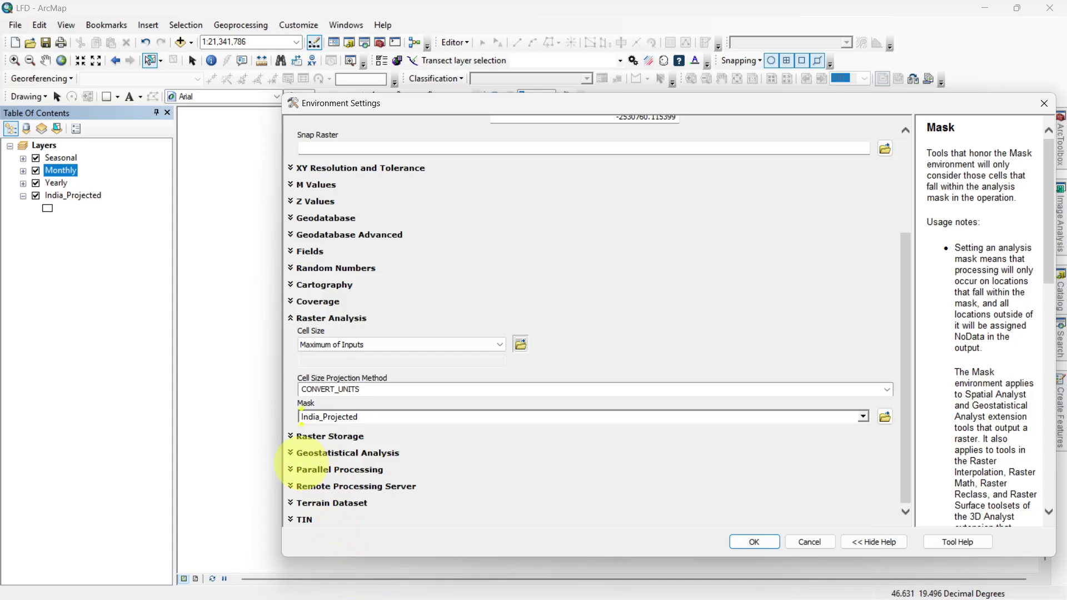
pyautogui.click(300, 470)
pyautogui.click(306, 493)
# Confirm the environment settings and choose Pro_India_2000 as the Kernel Density input points
pyautogui.write('0')
pyautogui.click(771, 542)
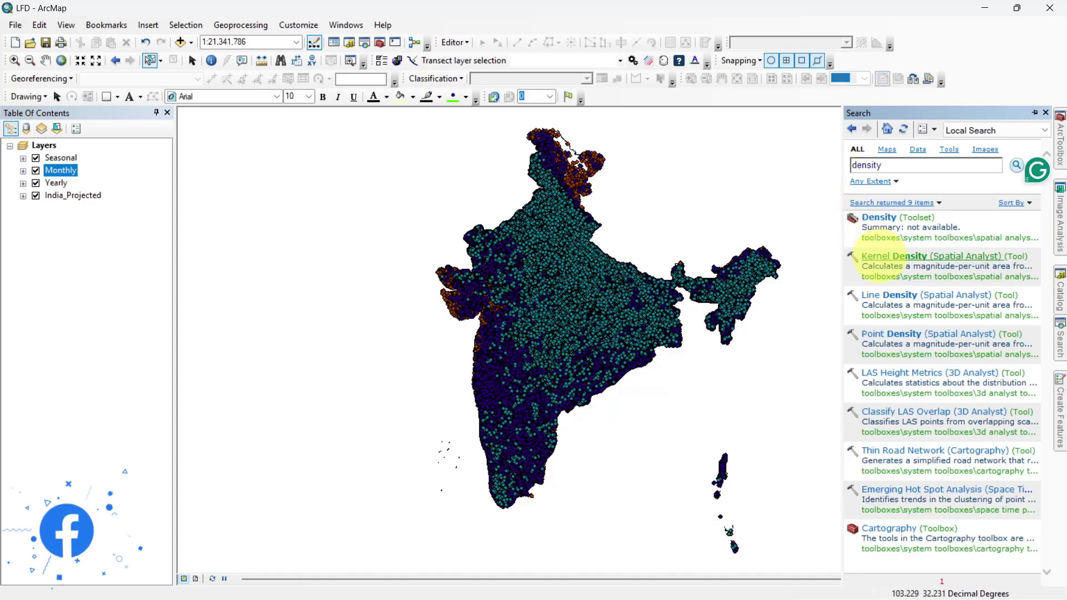
pyautogui.click(879, 254)
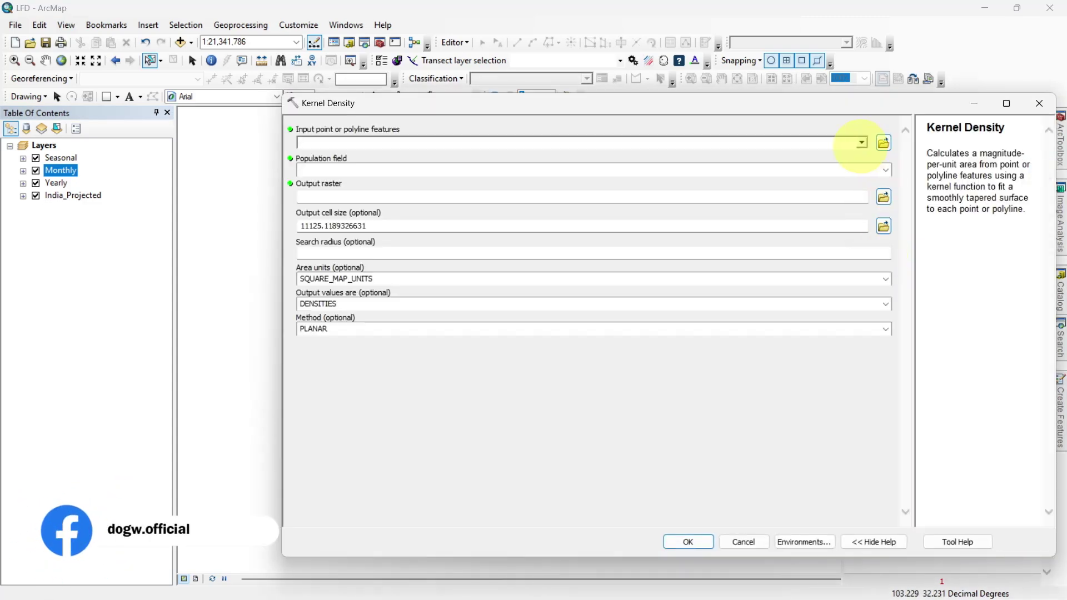
pyautogui.click(861, 142)
pyautogui.scroll(-10, 419, 277)
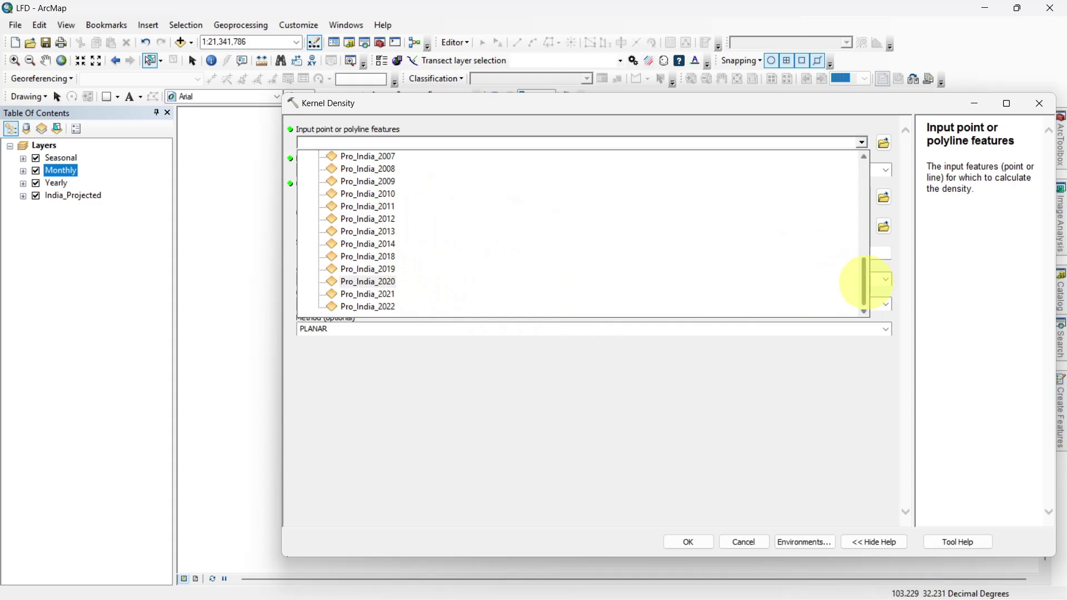
pyautogui.moveTo(865, 281); pyautogui.dragTo(872, 245)
pyautogui.click(364, 181)
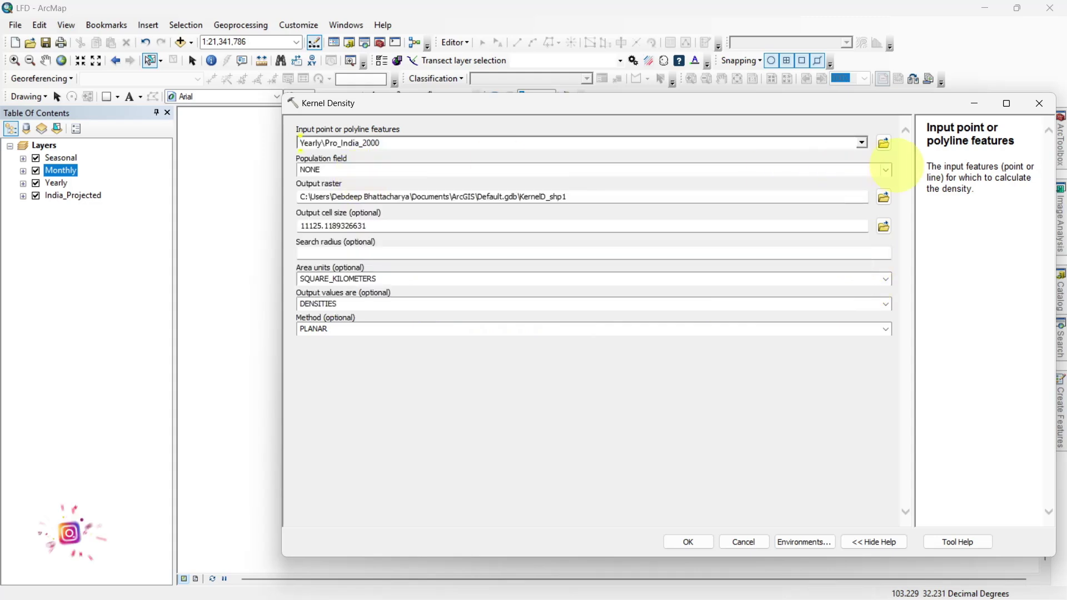
# Weight by the Events field, name the output LFD_2000 with cell size 100, and run
pyautogui.click(885, 170)
pyautogui.click(544, 246)
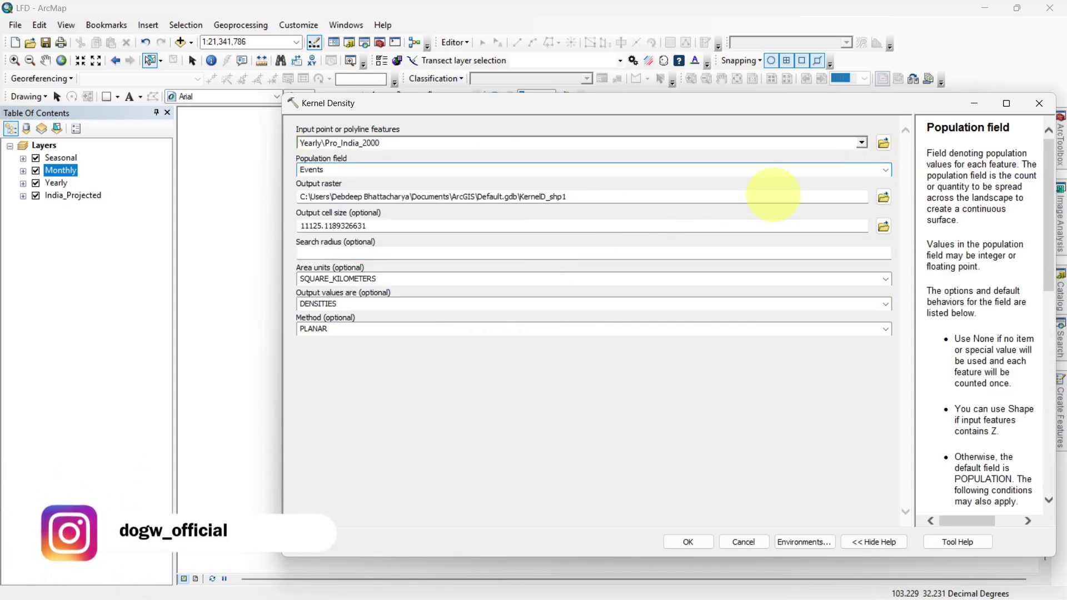
pyautogui.click(773, 195)
pyautogui.write('LFD_2000')
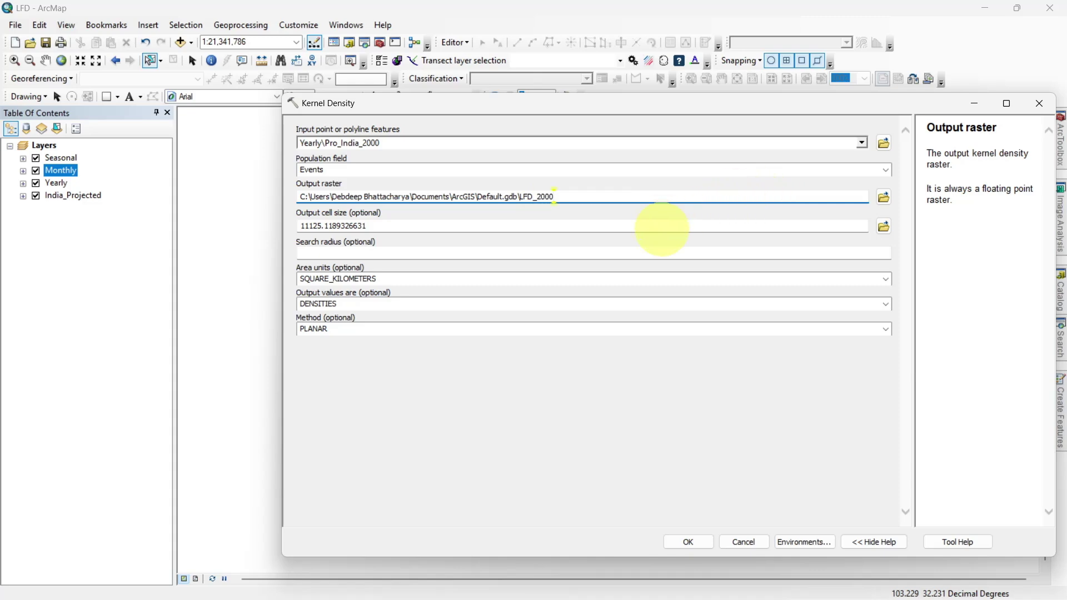
pyautogui.click(661, 229)
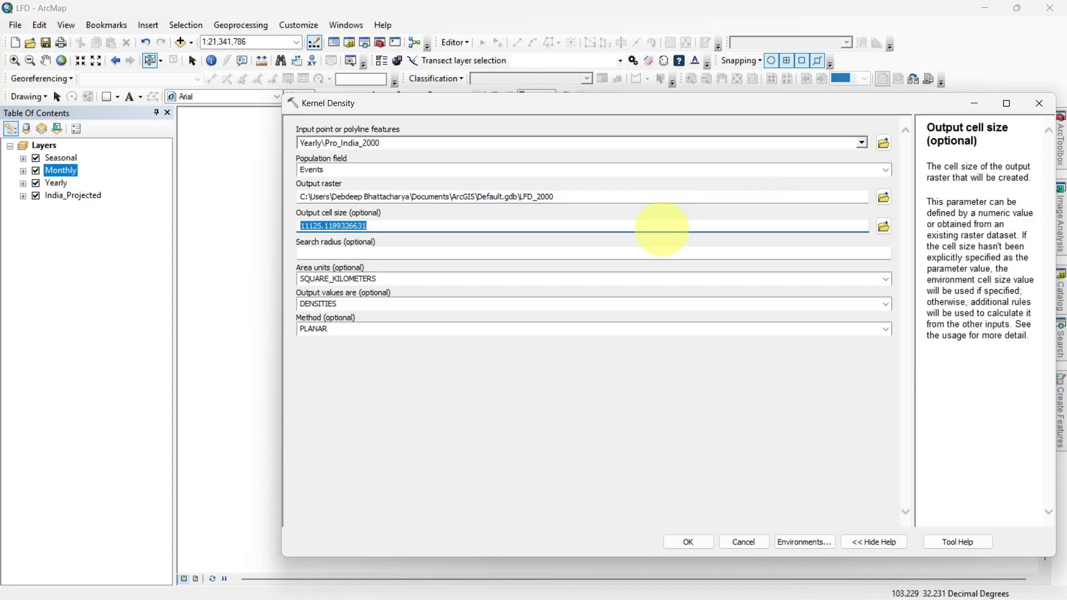
pyautogui.click(563, 363)
pyautogui.click(687, 542)
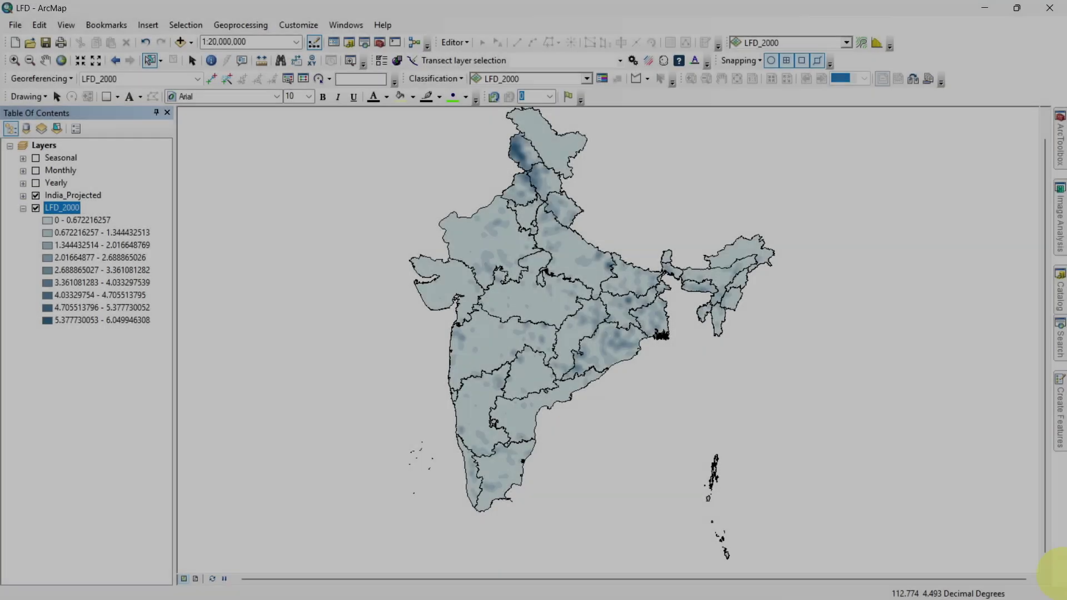
# Set the data frame's coordinate system to WGS 1984 from Favorites, then zoom to full extent
pyautogui.click(45, 60)
pyautogui.moveTo(312, 236); pyautogui.dragTo(316, 250)
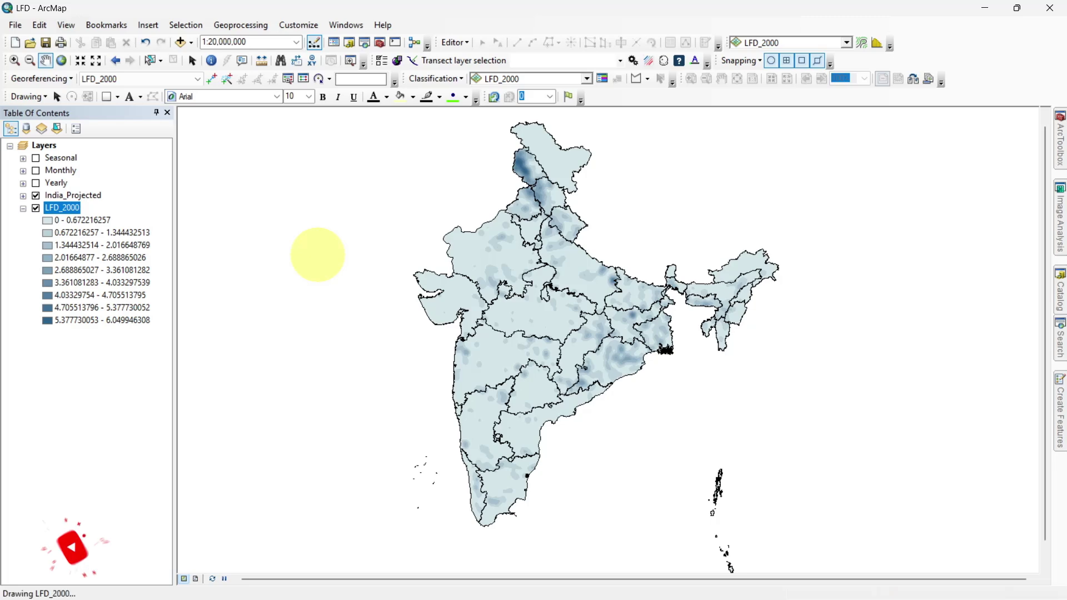
pyautogui.rightClick(296, 246)
pyautogui.click(380, 451)
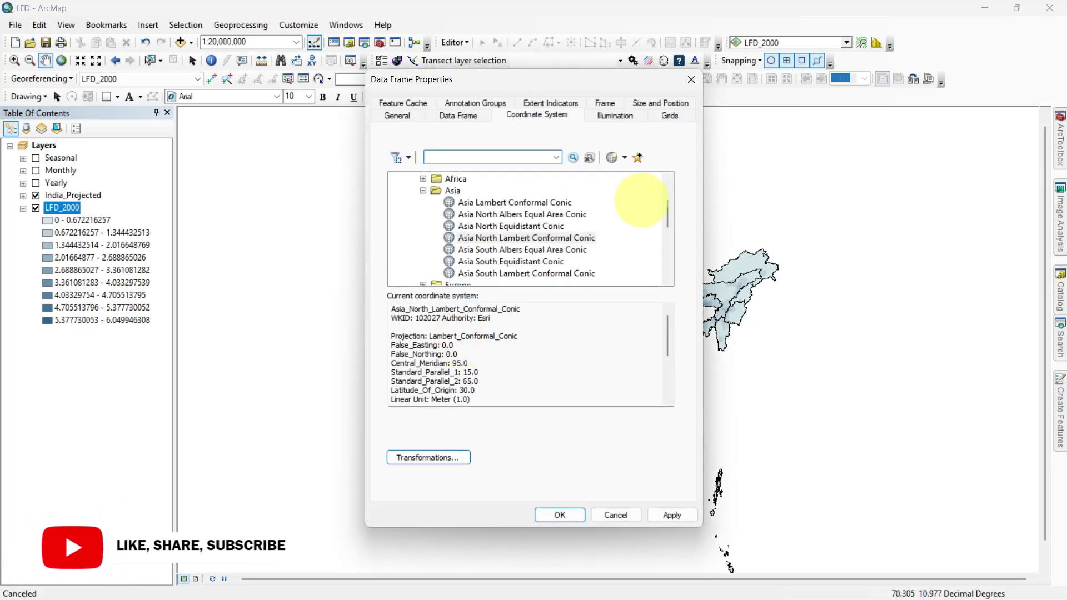
pyautogui.scroll(10, 639, 223)
pyautogui.click(397, 179)
pyautogui.click(450, 190)
pyautogui.click(560, 514)
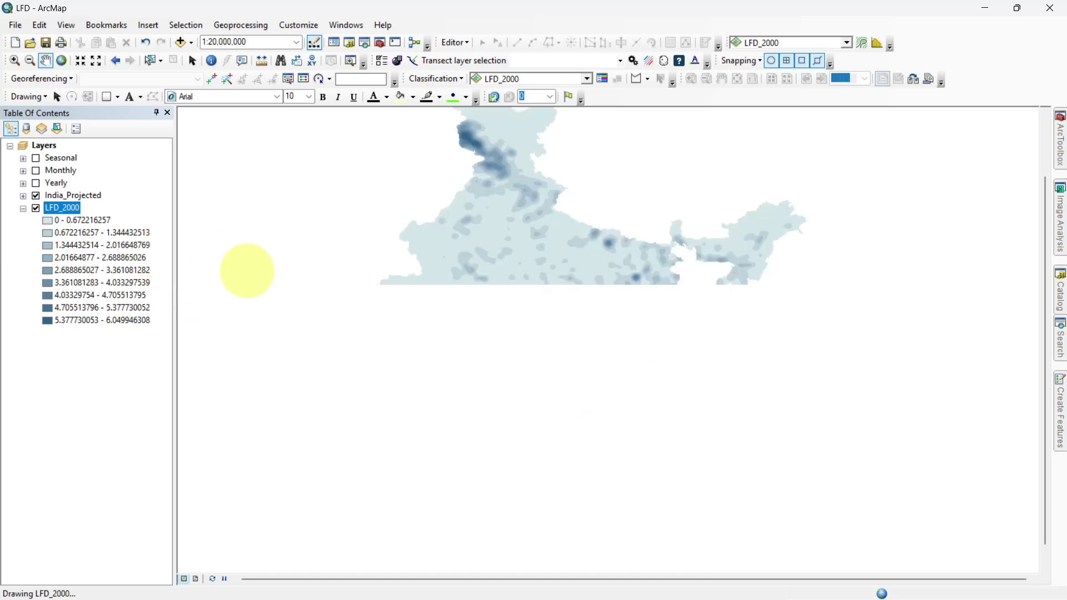
pyautogui.click(61, 60)
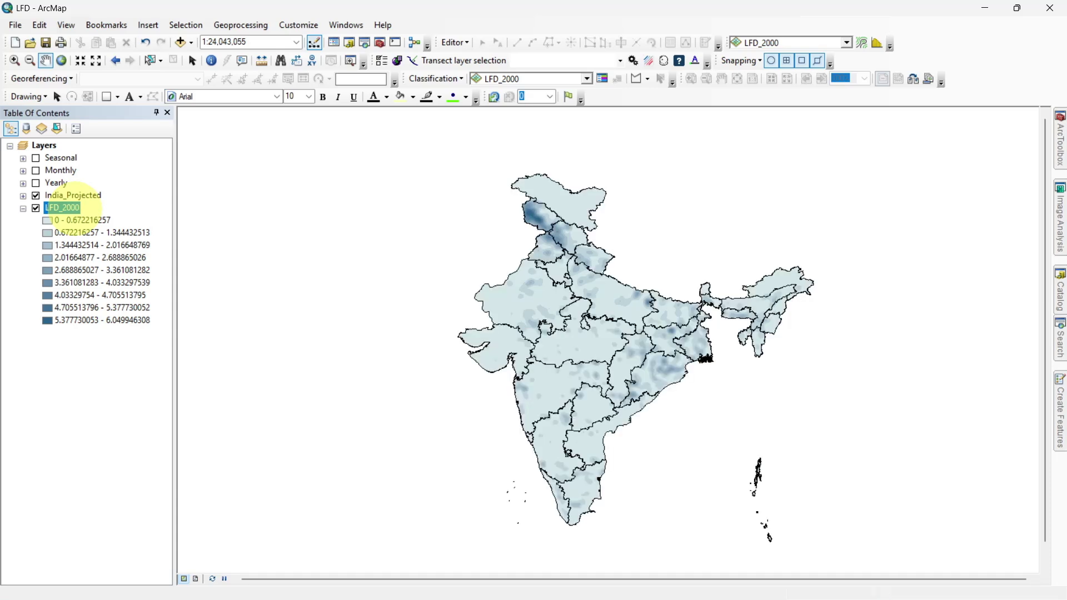
# In LFD_2000's Symbology properties, set the classification to 10 classes
pyautogui.rightClick(76, 208)
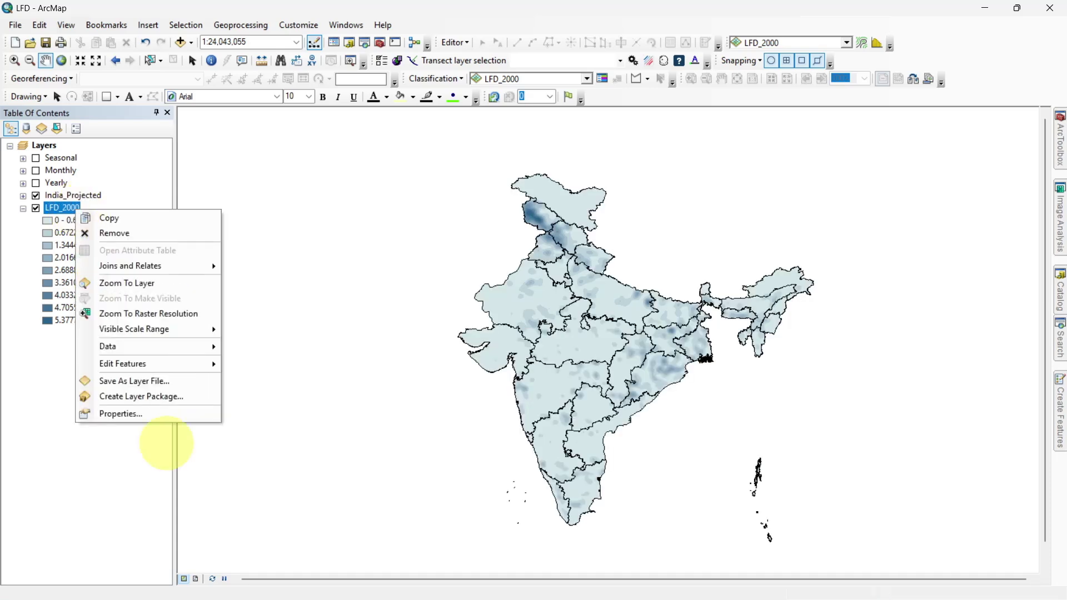
pyautogui.click(132, 414)
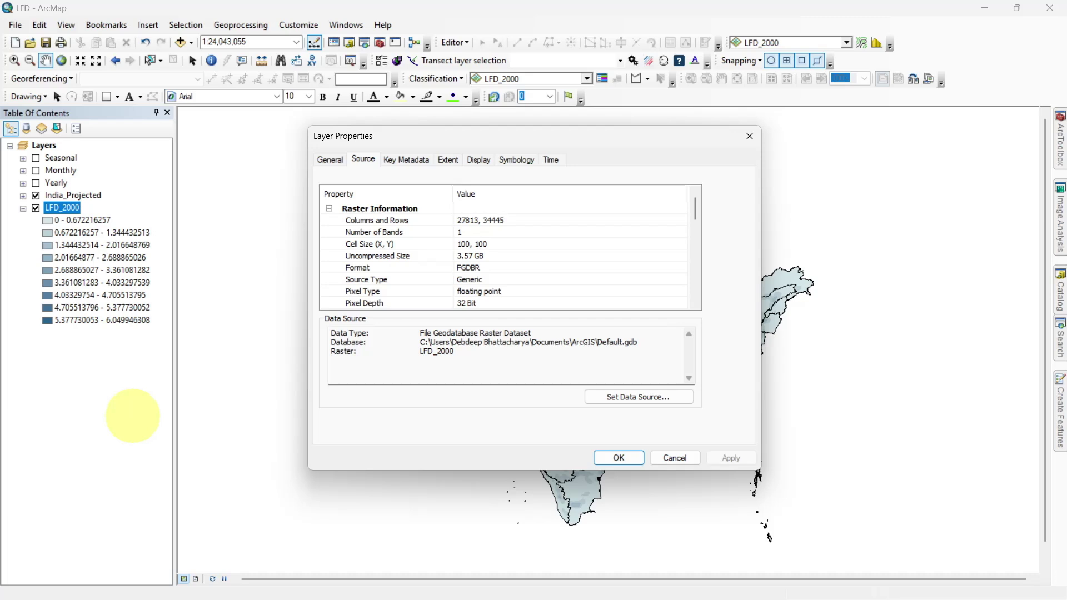
pyautogui.click(516, 160)
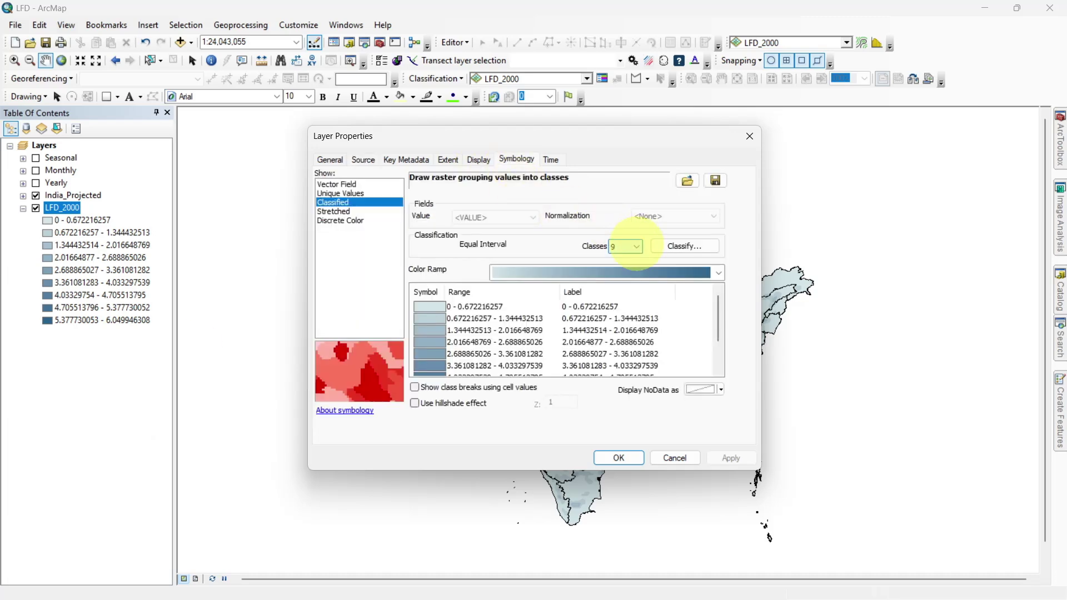
pyautogui.click(636, 246)
pyautogui.click(619, 310)
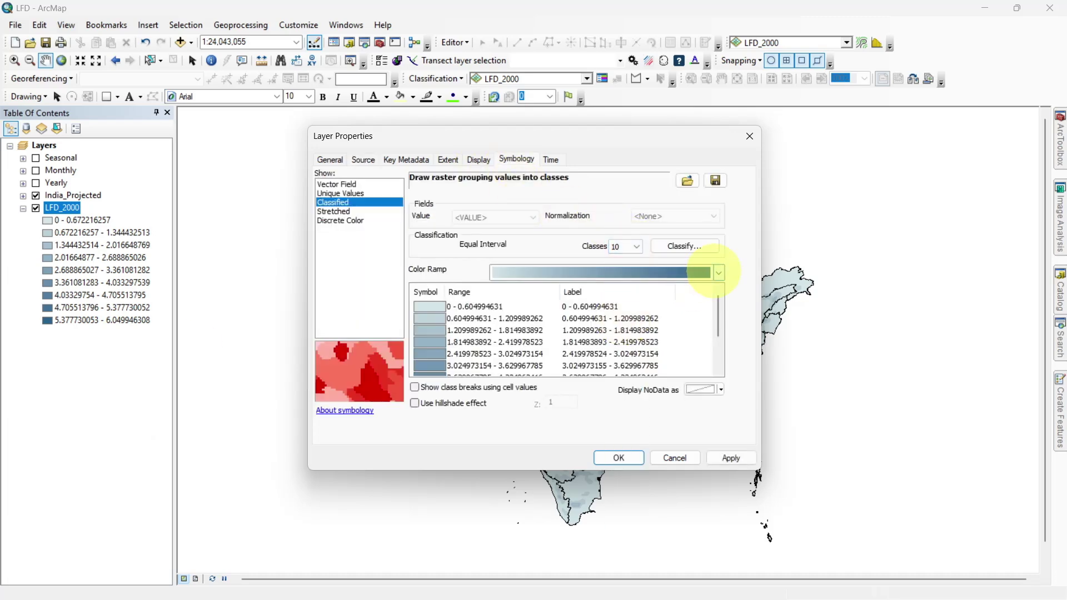
# Apply the white-magenta-blue-green-yellow-brown rainbow colour ramp, accept the class breaks, and apply
pyautogui.click(718, 272)
pyautogui.scroll(-5, 711, 247)
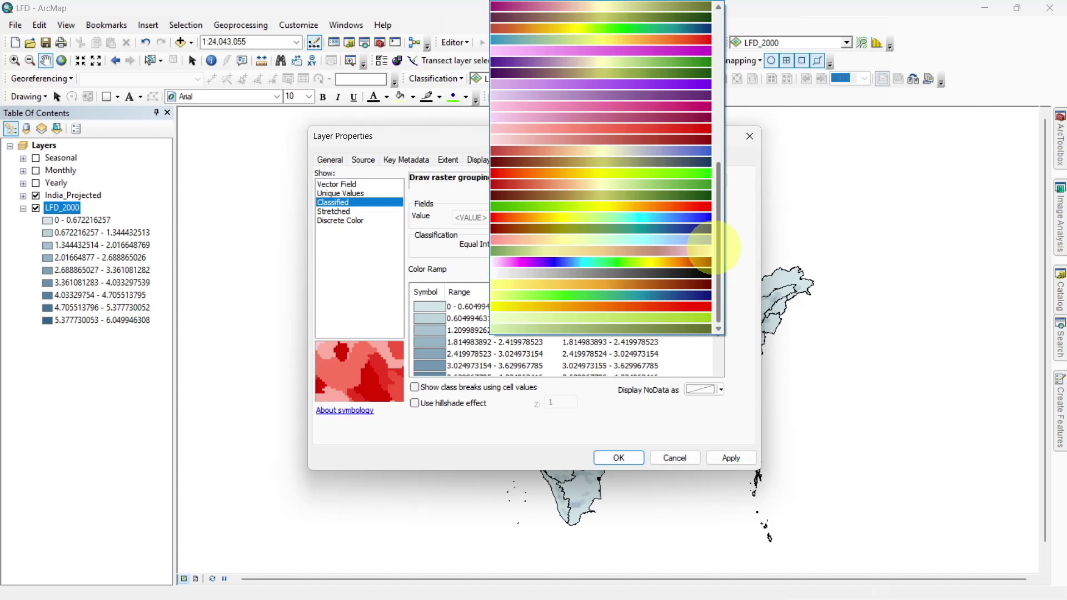
pyautogui.click(711, 267)
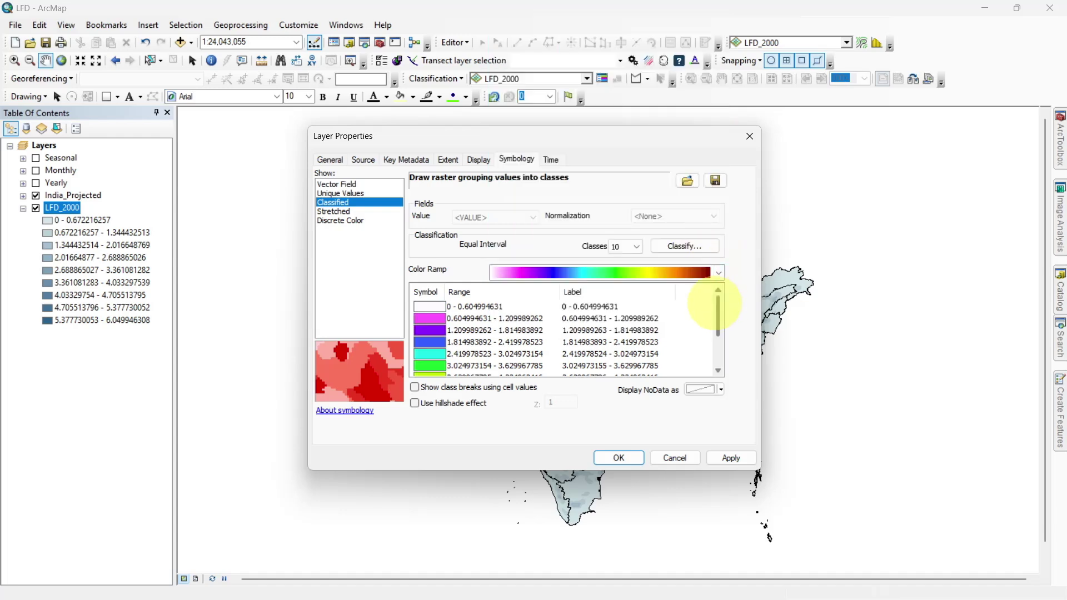
pyautogui.scroll(-1, 715, 303)
pyautogui.scroll(1, 710, 310)
pyautogui.click(684, 246)
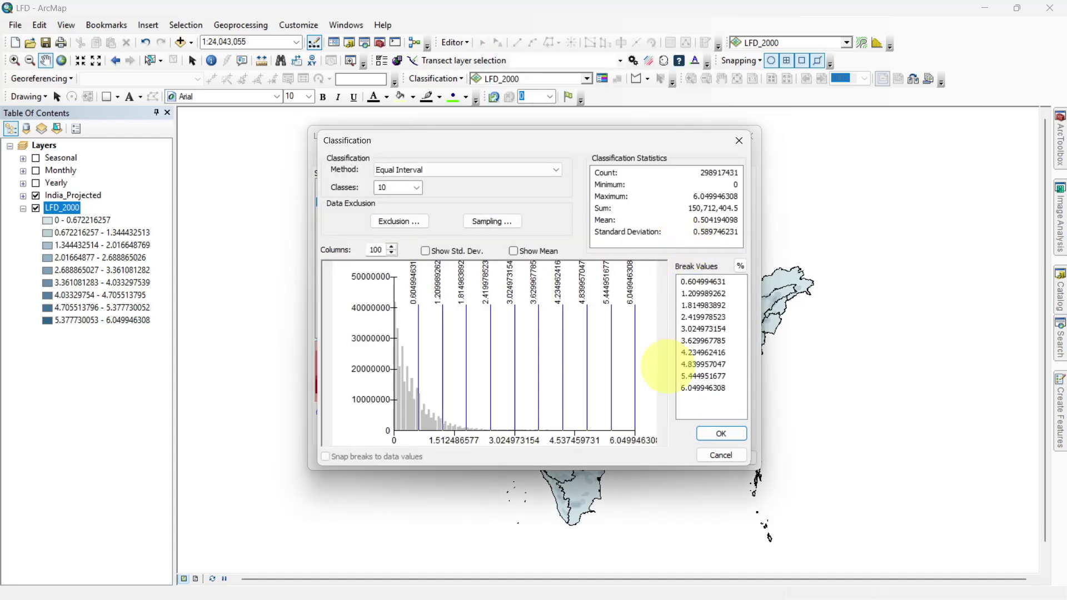
pyautogui.click(721, 433)
pyautogui.click(618, 456)
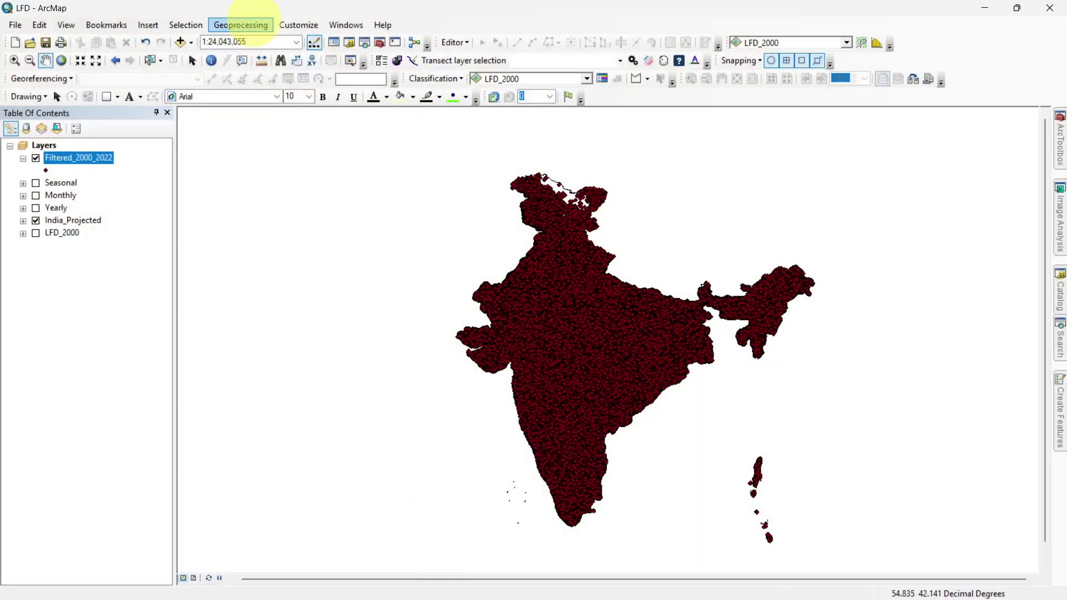
# Intersect Filtered_2000_2022 with India_Projected, saving the output as Zonal_Statistics
pyautogui.click(240, 25)
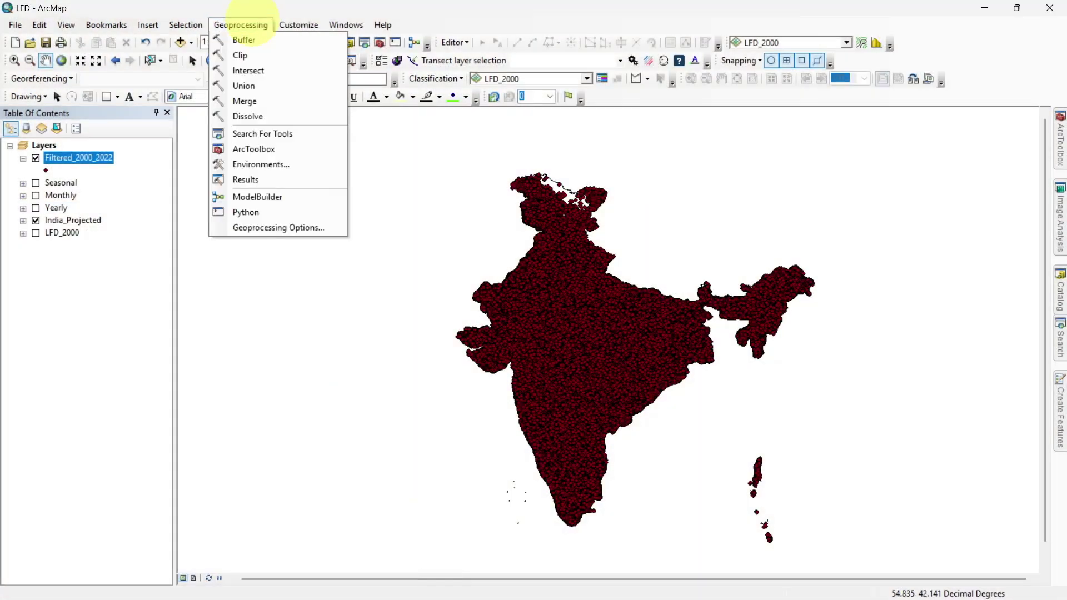
pyautogui.click(252, 70)
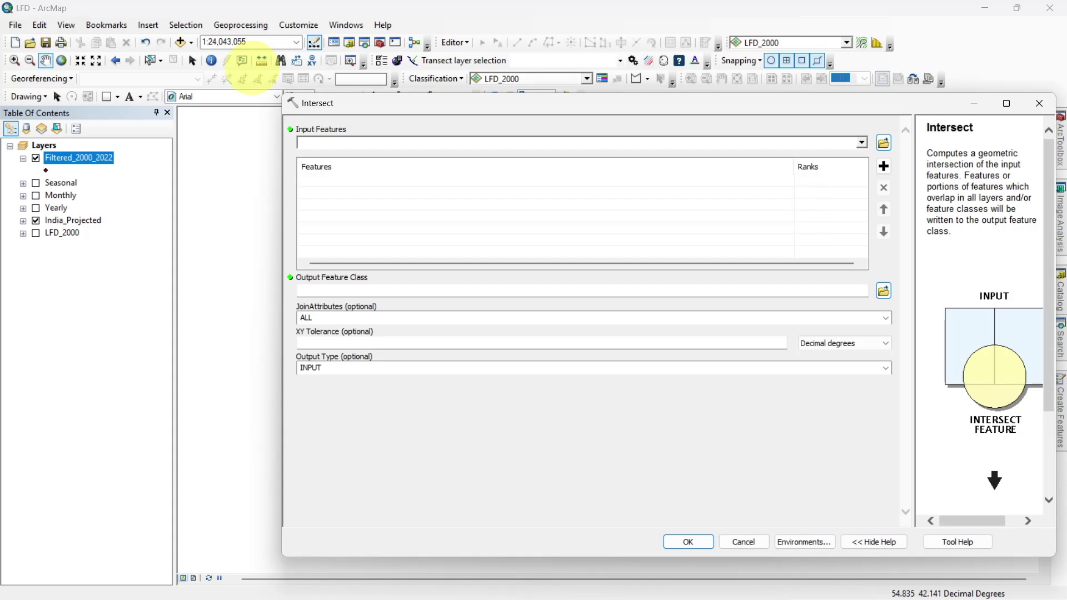
pyautogui.keyDown('ctrl'); pyautogui.click(98, 220); pyautogui.keyUp('ctrl')
pyautogui.moveTo(105, 210); pyautogui.dragTo(333, 202)
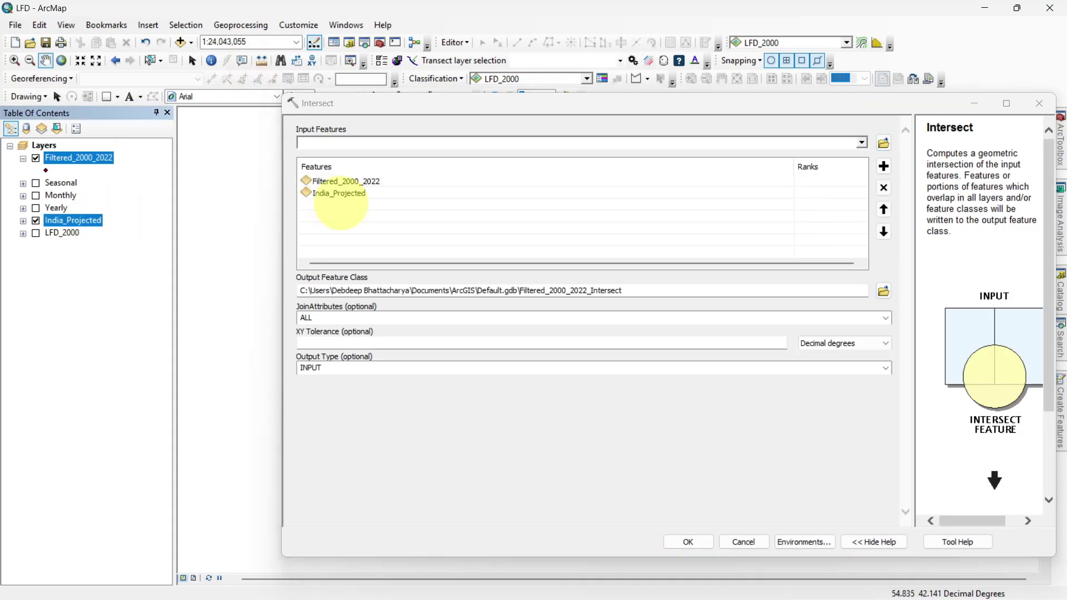
pyautogui.moveTo(634, 292); pyautogui.dragTo(522, 290)
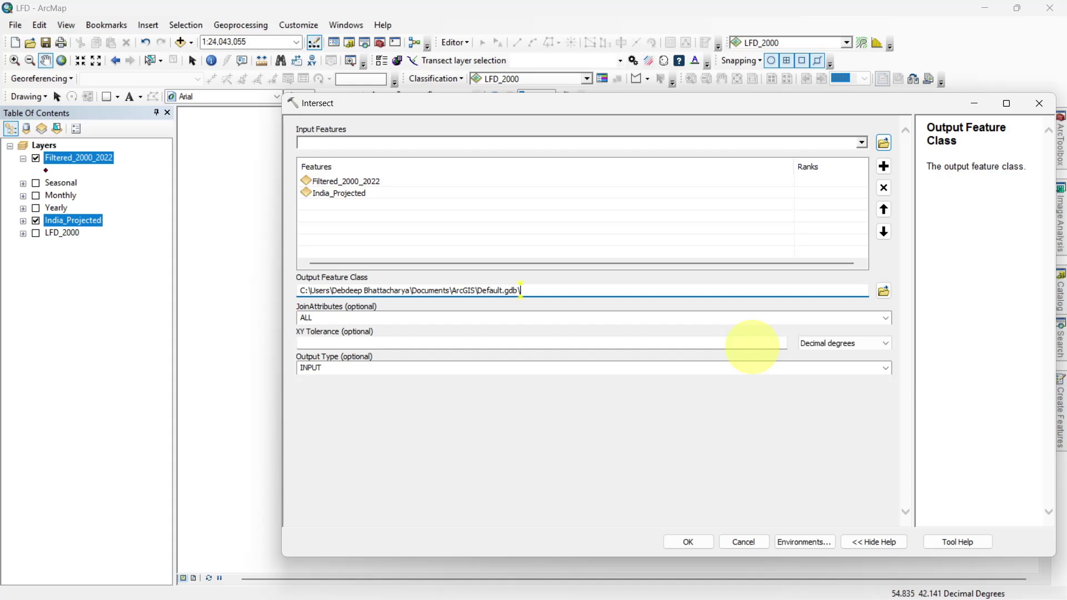
pyautogui.write('Zonal_Stat')
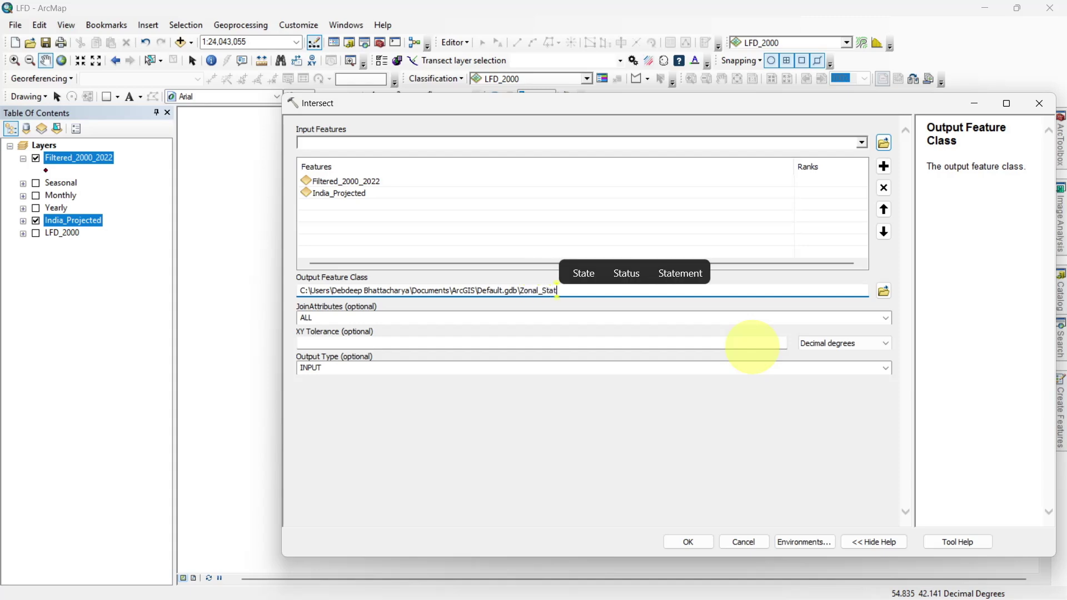
pyautogui.write('istics')
pyautogui.click(672, 420)
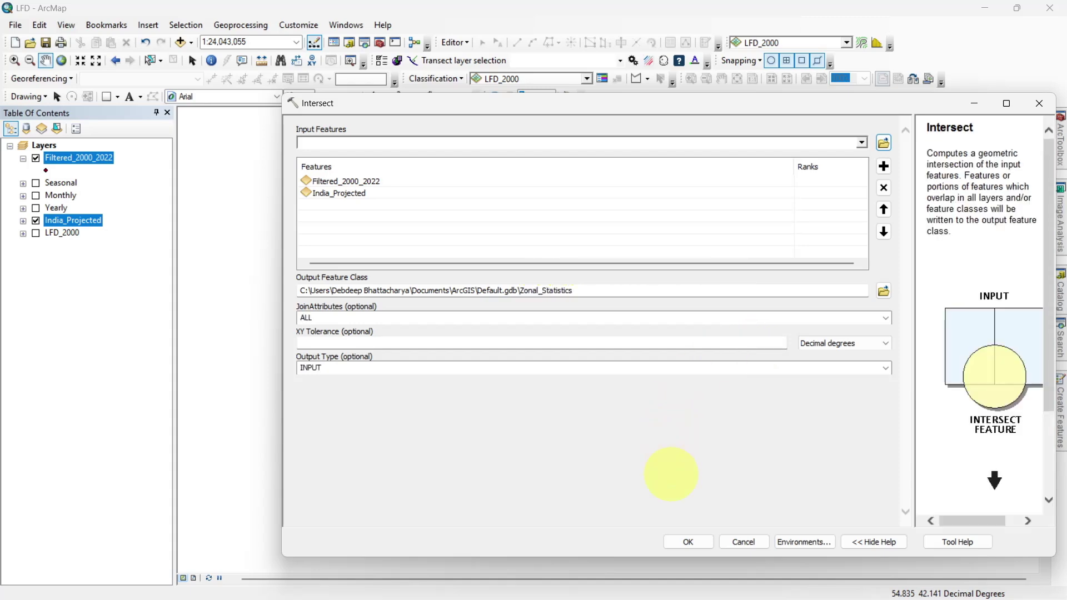
pyautogui.click(688, 541)
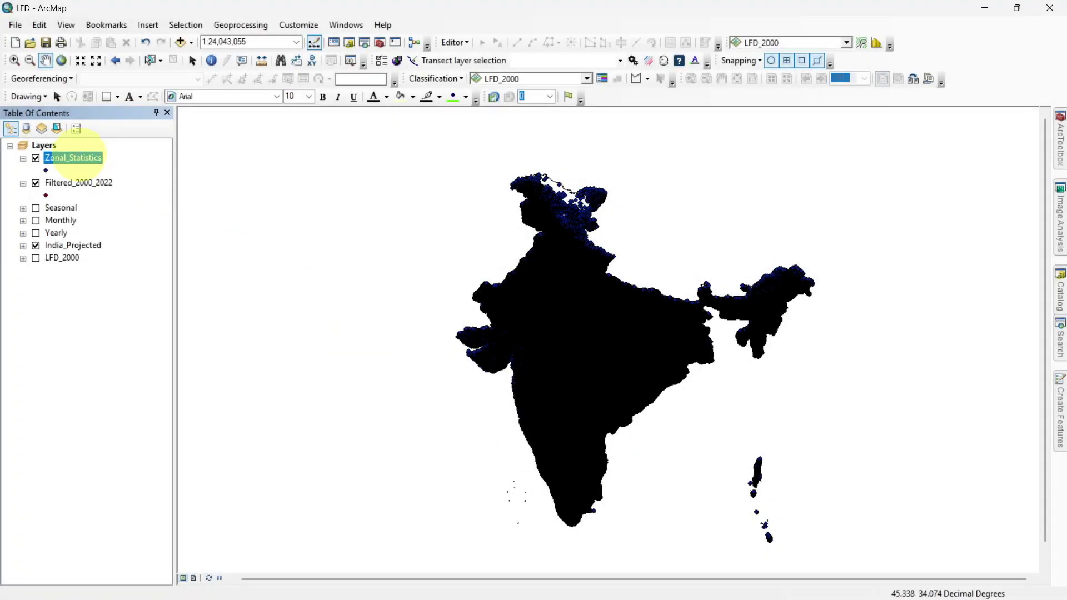
# Open the Zonal_Statistics attribute table and choose to export its data
pyautogui.rightClick(82, 157)
pyautogui.click(112, 195)
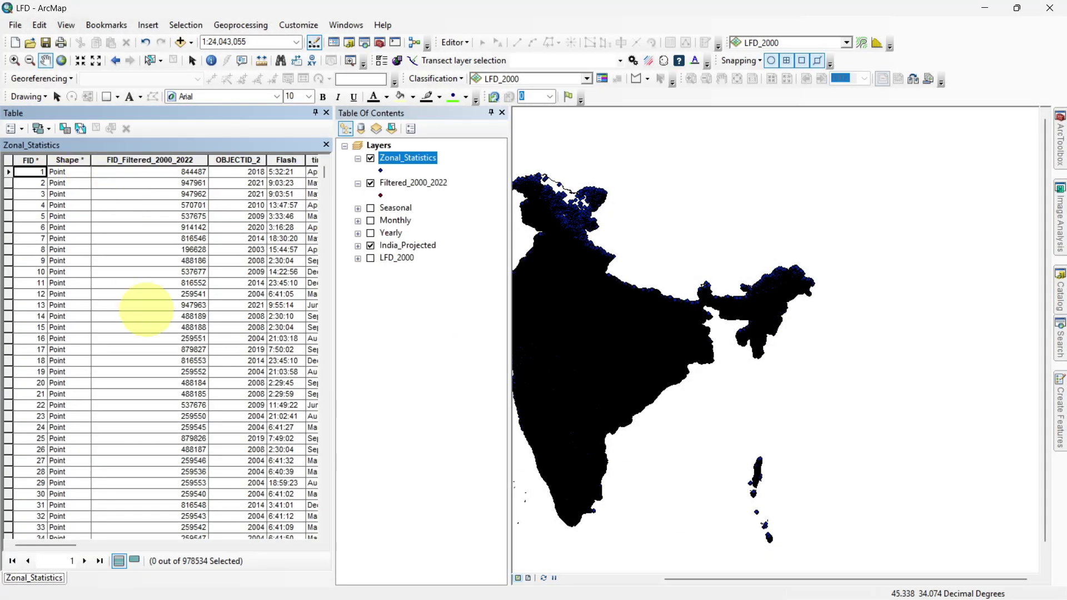
pyautogui.moveTo(56, 545); pyautogui.dragTo(322, 519)
pyautogui.click(13, 128)
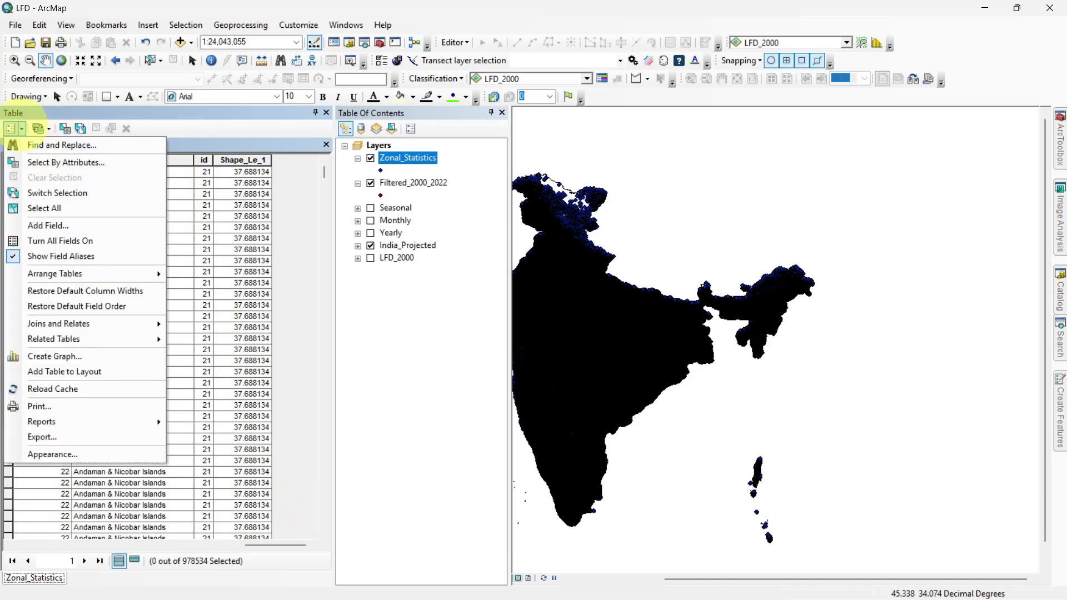
pyautogui.click(95, 437)
# Save the export as text file 'Statewise Analysis.csv' in the Home - LFD folder
pyautogui.click(634, 330)
pyautogui.click(554, 215)
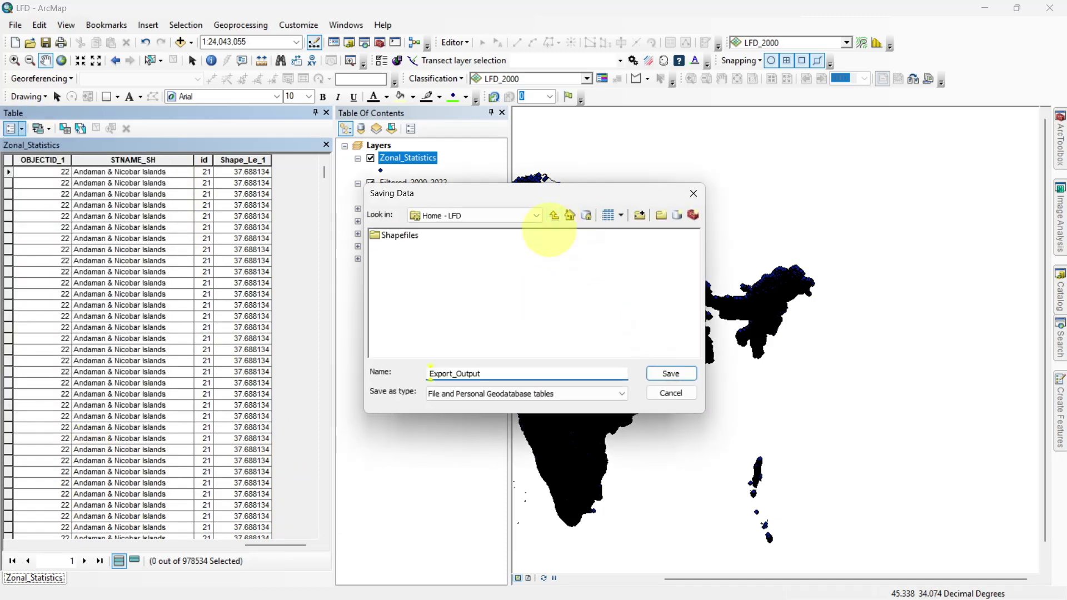
pyautogui.click(522, 394)
pyautogui.click(455, 415)
pyautogui.moveTo(481, 373); pyautogui.dragTo(419, 362)
pyautogui.write('Statew')
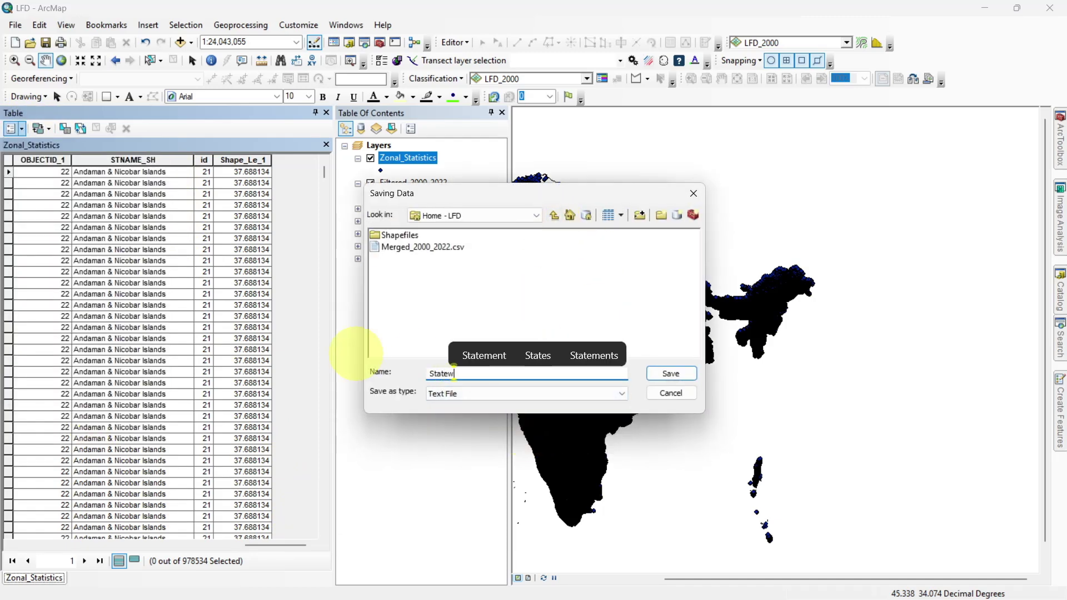
pyautogui.write('ise Analysis.csv')
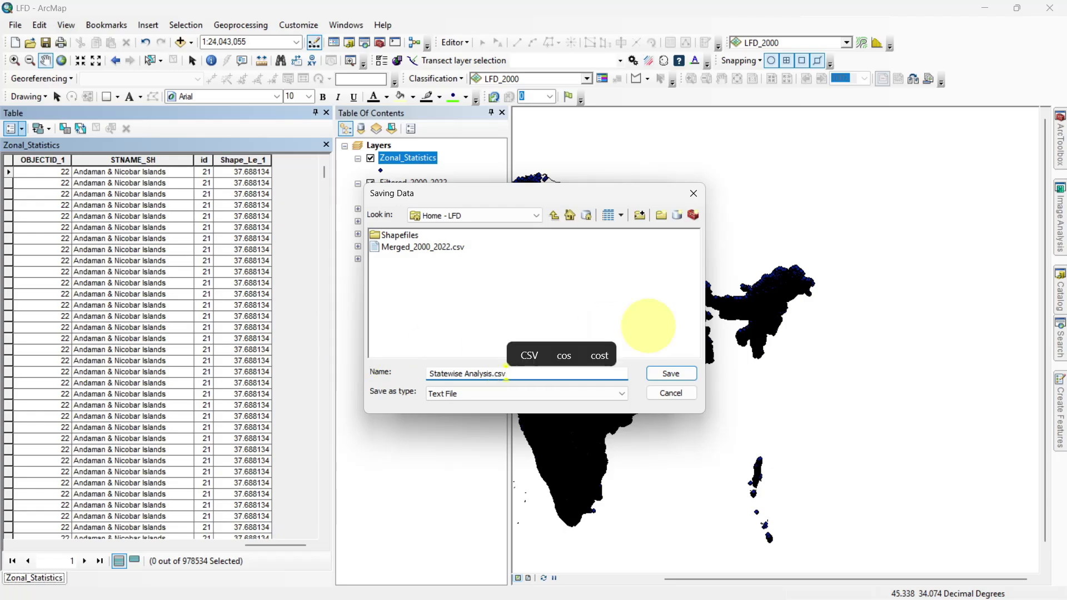
pyautogui.click(670, 374)
pyautogui.click(575, 397)
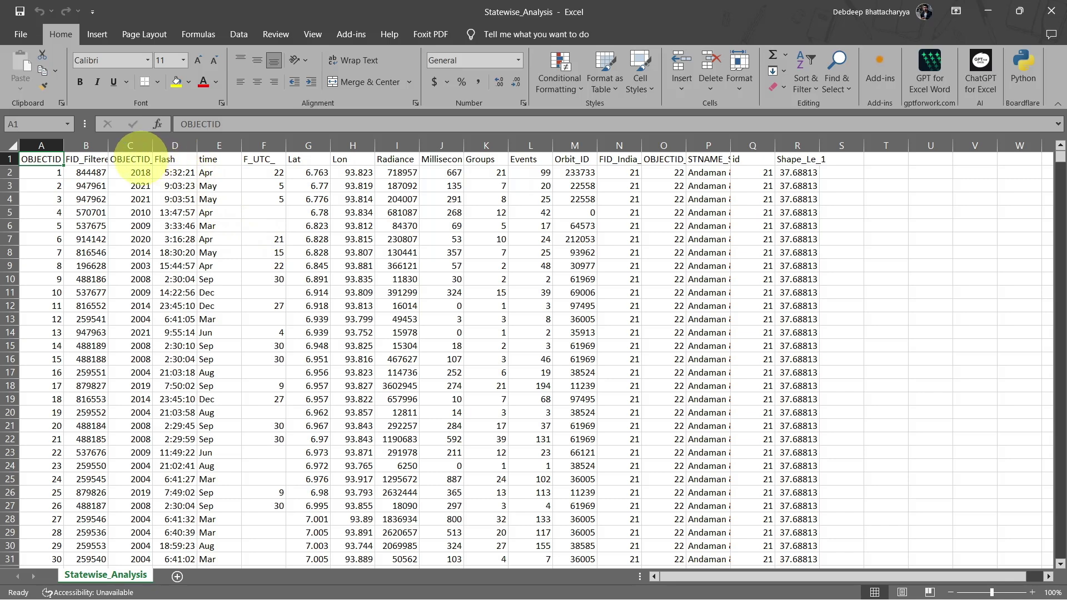
# Retitle C1:F1 as Year, Time, Month and Date, then select the whole data table
pyautogui.click(136, 160)
pyautogui.write('Year')
pyautogui.click(167, 159)
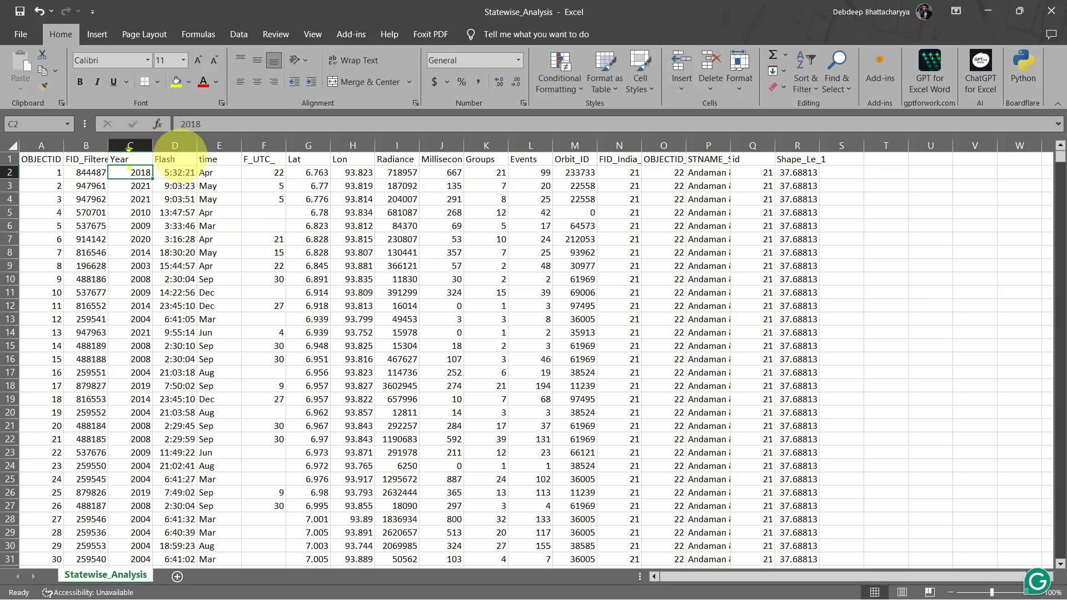
pyautogui.write('Ti')
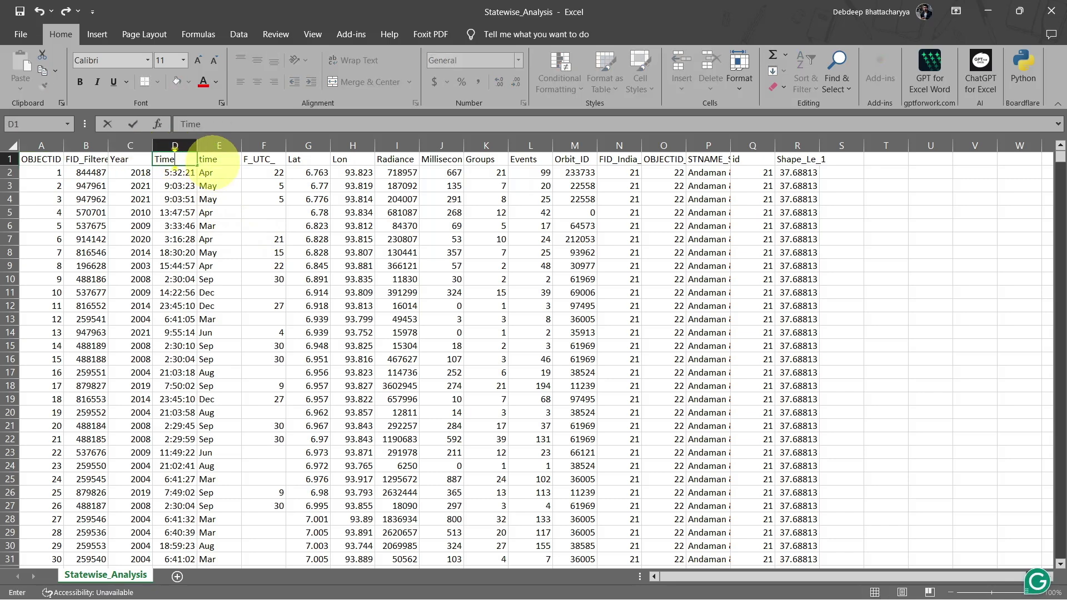
pyautogui.write('me')
pyautogui.click(216, 159)
pyautogui.write('Month')
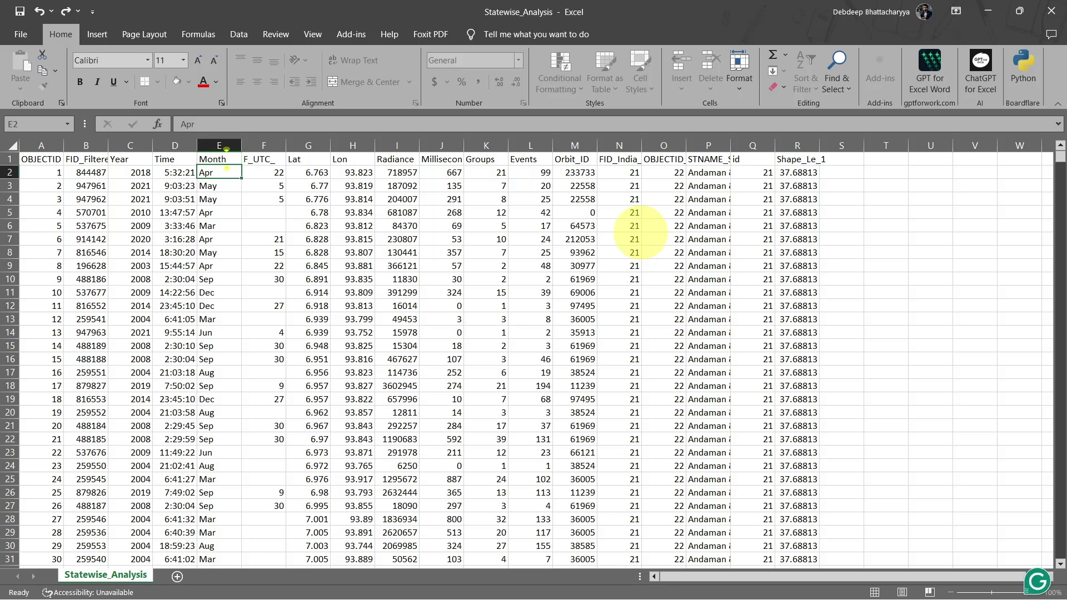
pyautogui.click(263, 160)
pyautogui.write('Date')
pyautogui.press('Return')
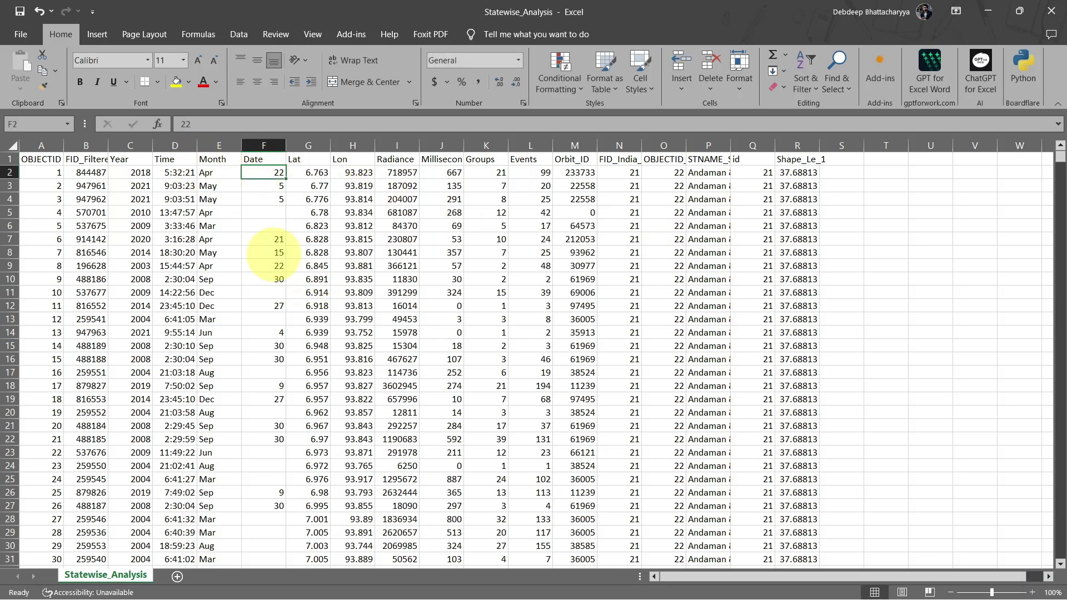
pyautogui.hotkey('ctrl', 'a')
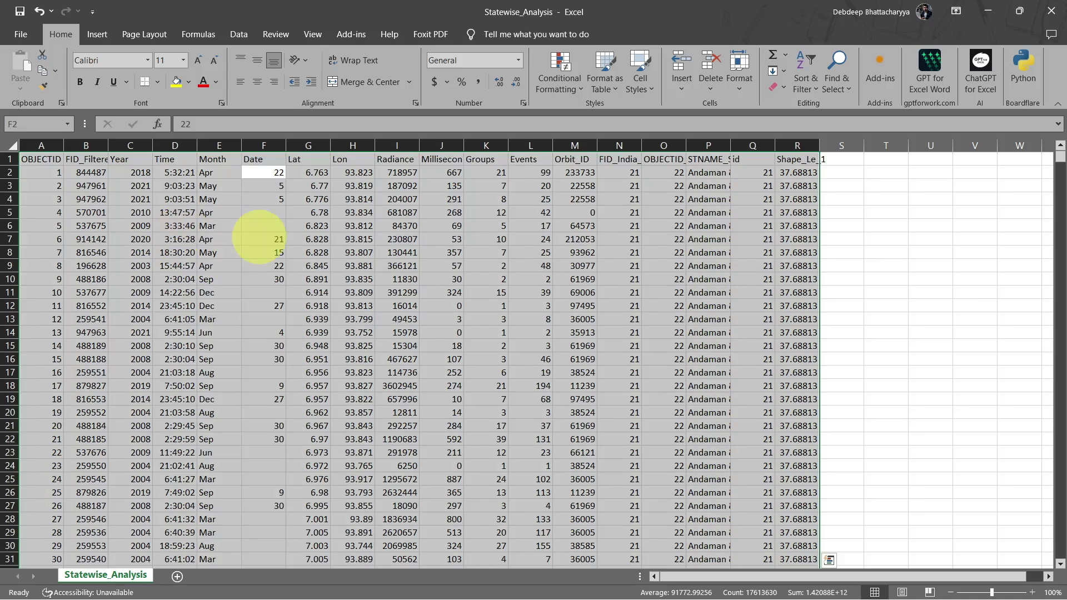
pyautogui.click(97, 35)
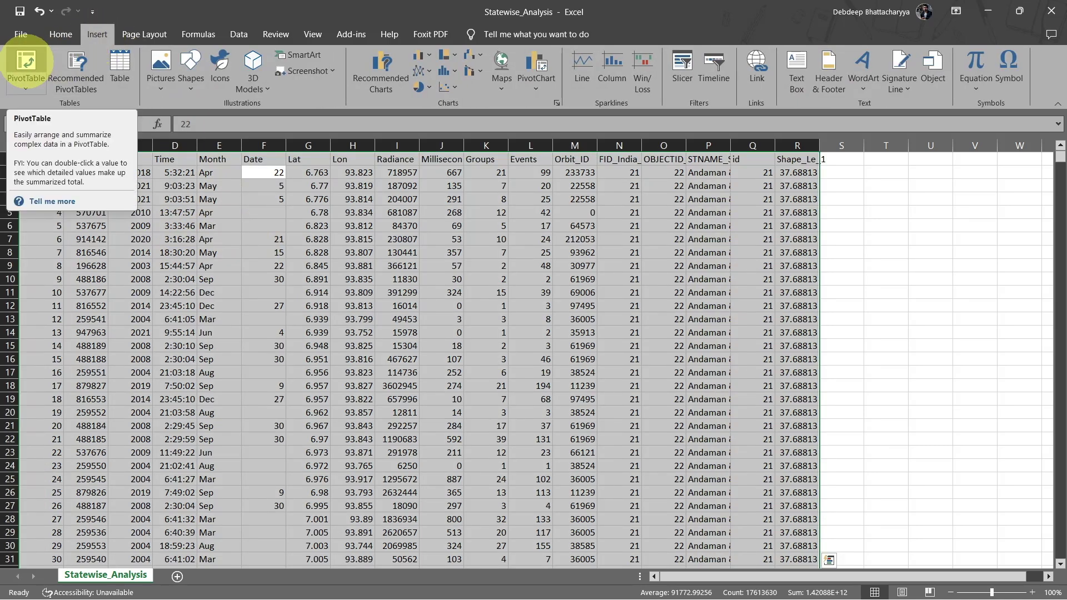
# Create a PivotTable on a new sheet with STNAME_SH state names as rows
pyautogui.click(26, 63)
pyautogui.click(386, 361)
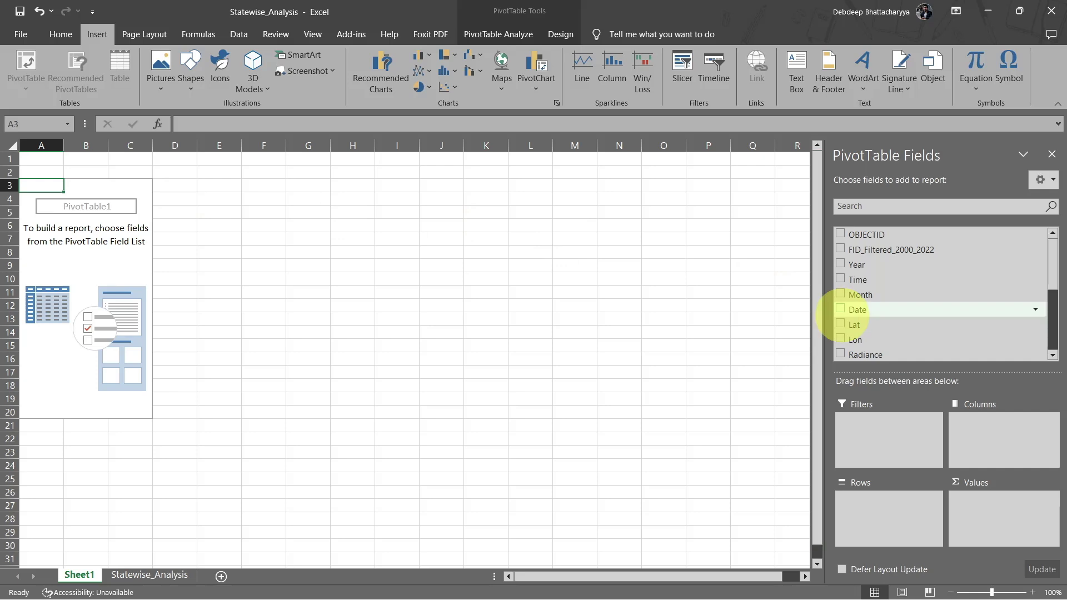
pyautogui.moveTo(1042, 279); pyautogui.dragTo(1049, 318)
pyautogui.moveTo(924, 326); pyautogui.dragTo(874, 495)
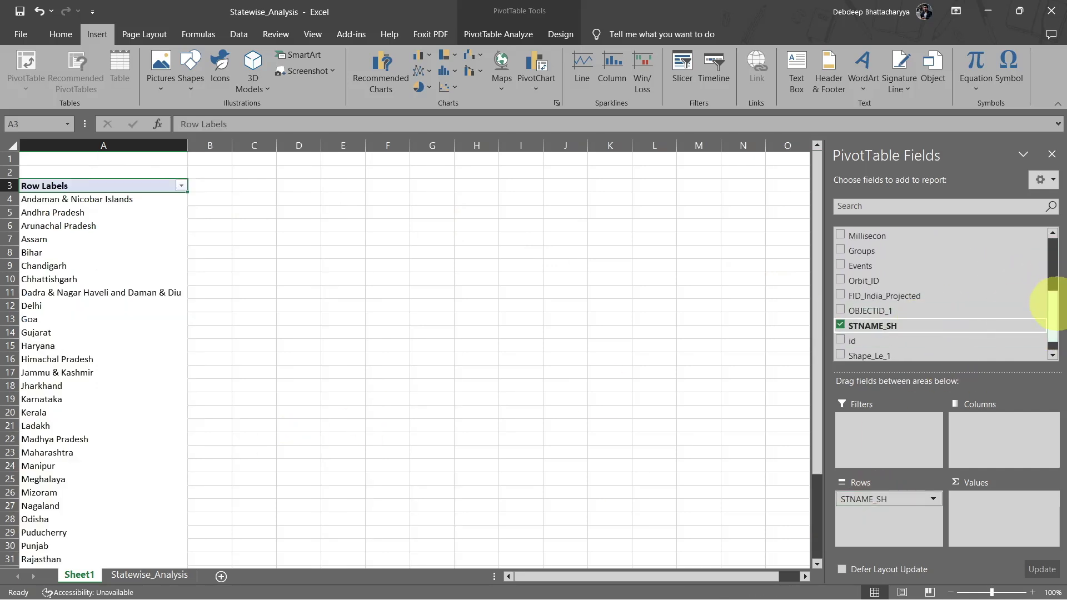
# Add Year as columns and the sum of Events as values, then copy the pivot
pyautogui.scroll(3, 912, 264)
pyautogui.moveTo(981, 425); pyautogui.dragTo(981, 425)
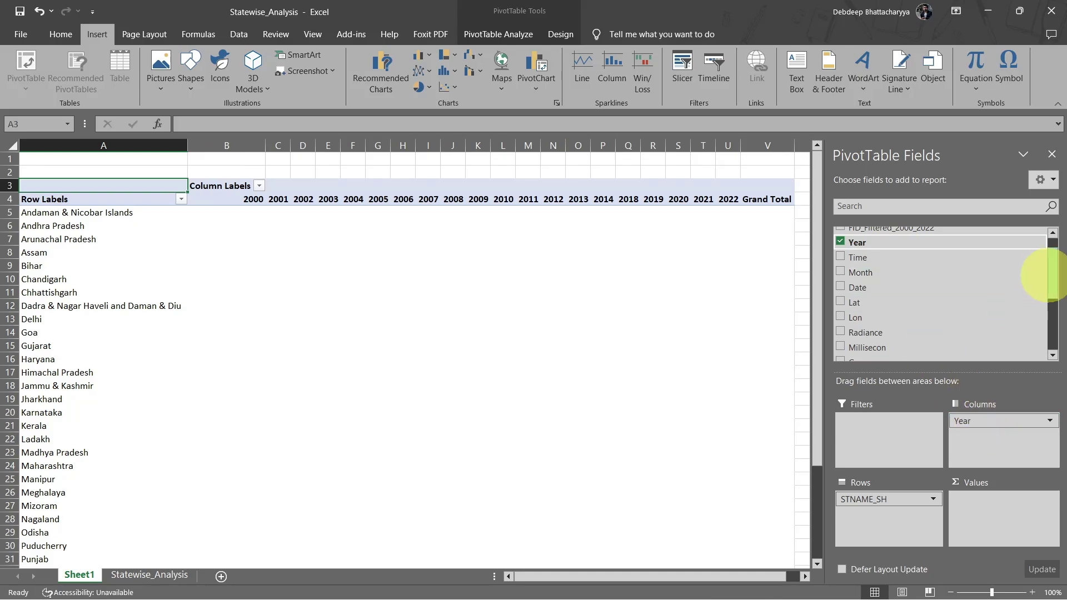
pyautogui.scroll(-5, 1050, 266)
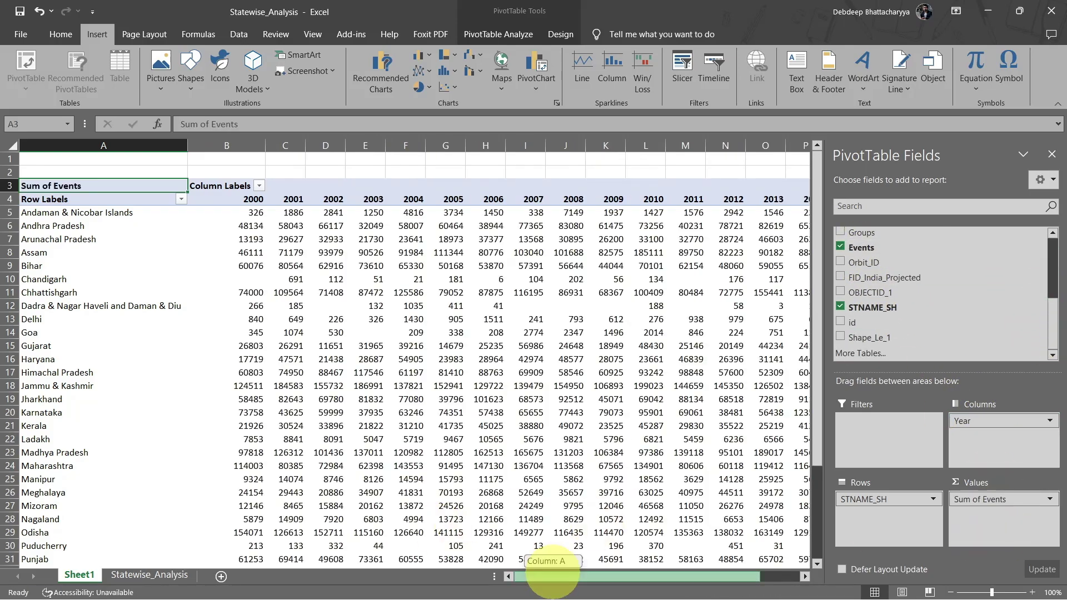
pyautogui.moveTo(551, 578)
pyautogui.mouseDown()
pyautogui.moveTo(623, 581)
pyautogui.moveTo(552, 577)
pyautogui.mouseUp()
pyautogui.moveTo(816, 233)
pyautogui.mouseDown()
pyautogui.moveTo(811, 261)
pyautogui.moveTo(813, 228)
pyautogui.mouseUp()
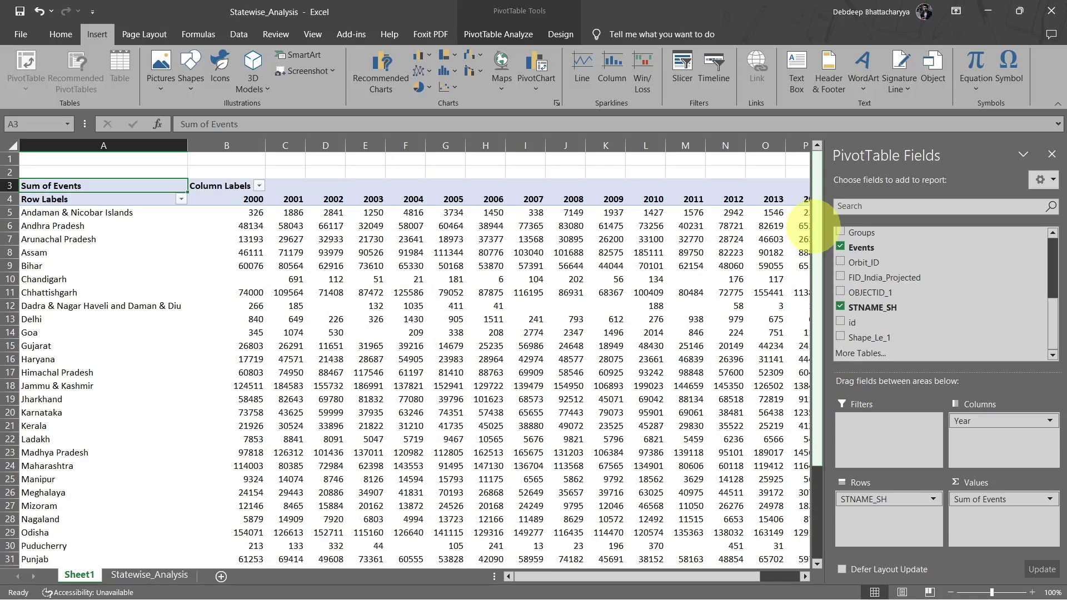
pyautogui.hotkey('ctrl', 'shift', 'End')
pyautogui.hotkey('ctrl', 'c')
# Paste the copied pivot as plain values onto a new Sheet2
pyautogui.click(249, 576)
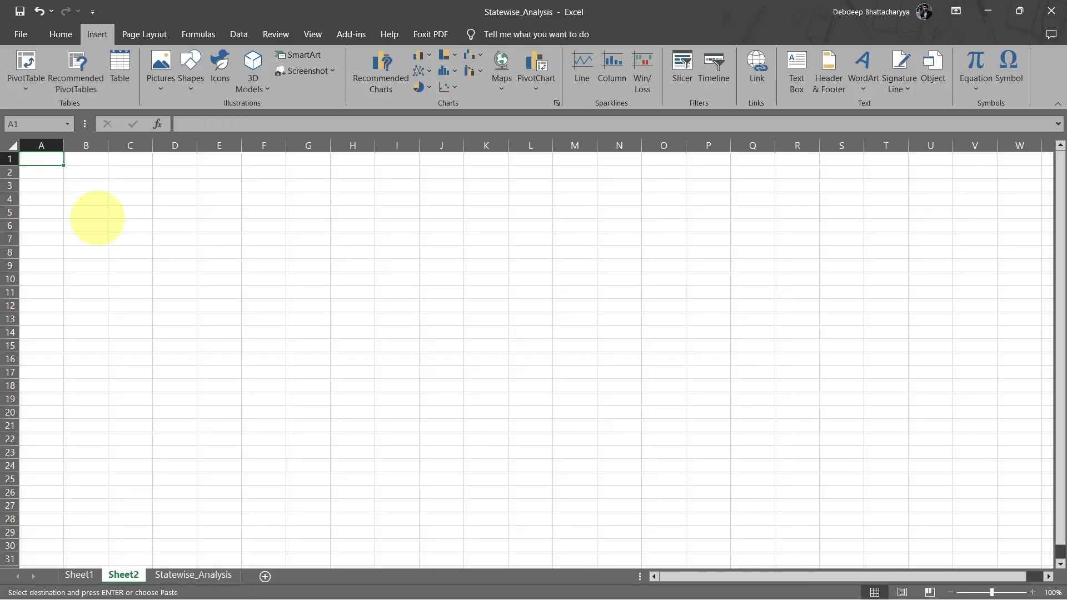
pyautogui.click(61, 34)
pyautogui.click(21, 89)
pyautogui.click(12, 143)
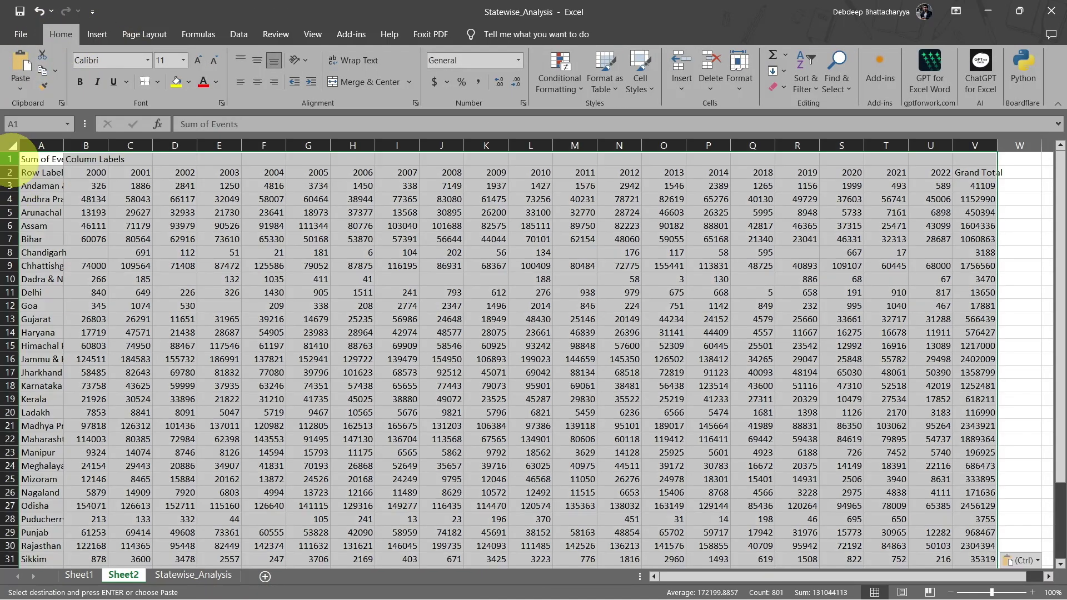
# Delete the pivot title row, clear 'Row Labels' from A1, and autofit column A
pyautogui.click(10, 159)
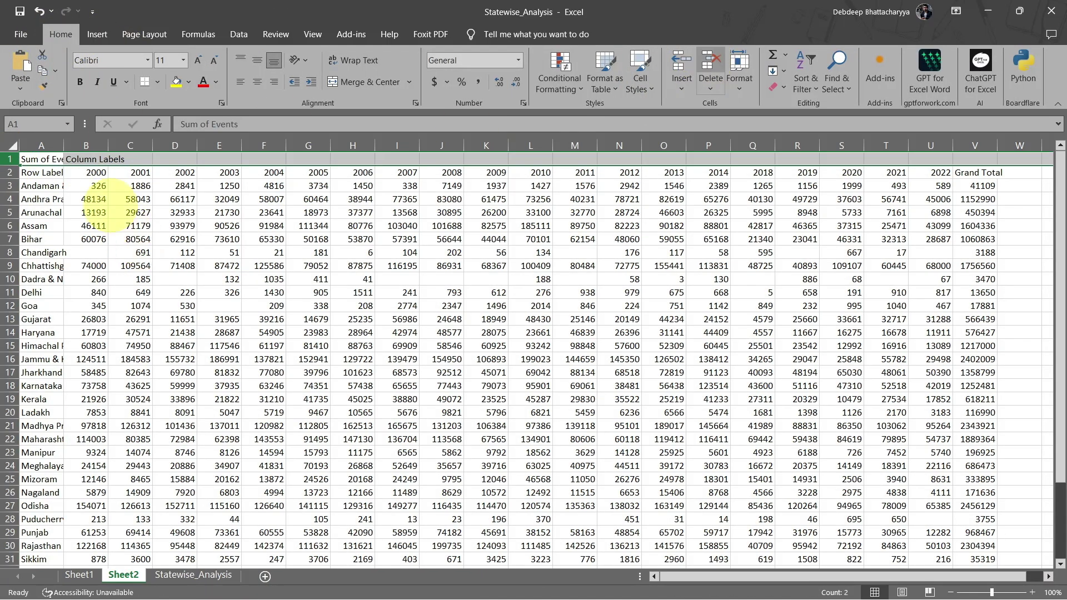
pyautogui.hotkey('ctrl', '-')
pyautogui.click(54, 159)
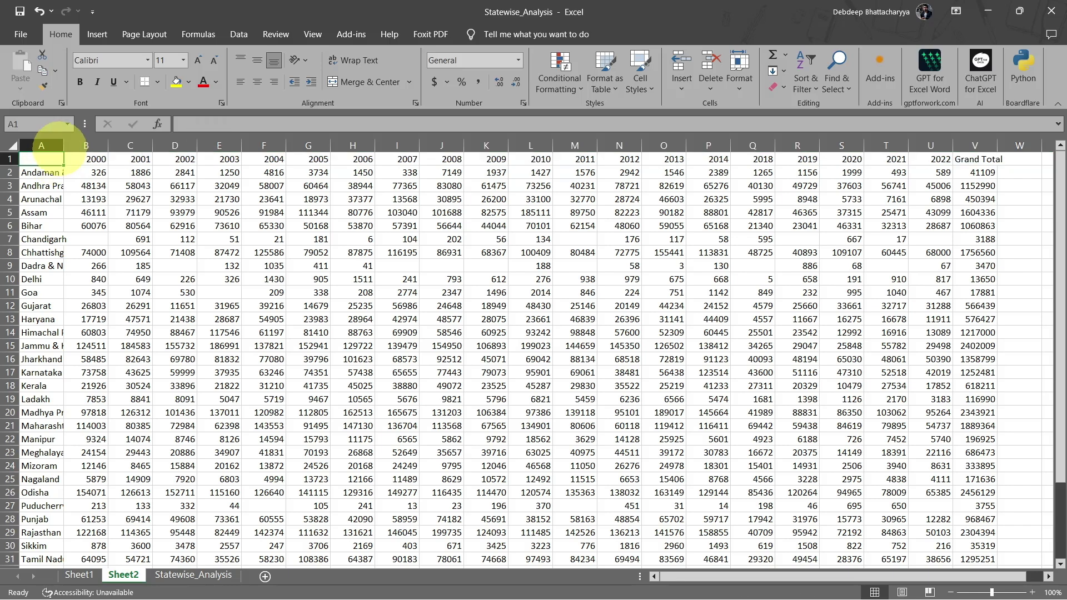
pyautogui.press('Delete')
pyautogui.doubleClick(64, 145)
# Select the year headers and the first state's values through the 2022 column
pyautogui.click(97, 34)
pyautogui.moveTo(211, 159); pyautogui.dragTo(731, 160)
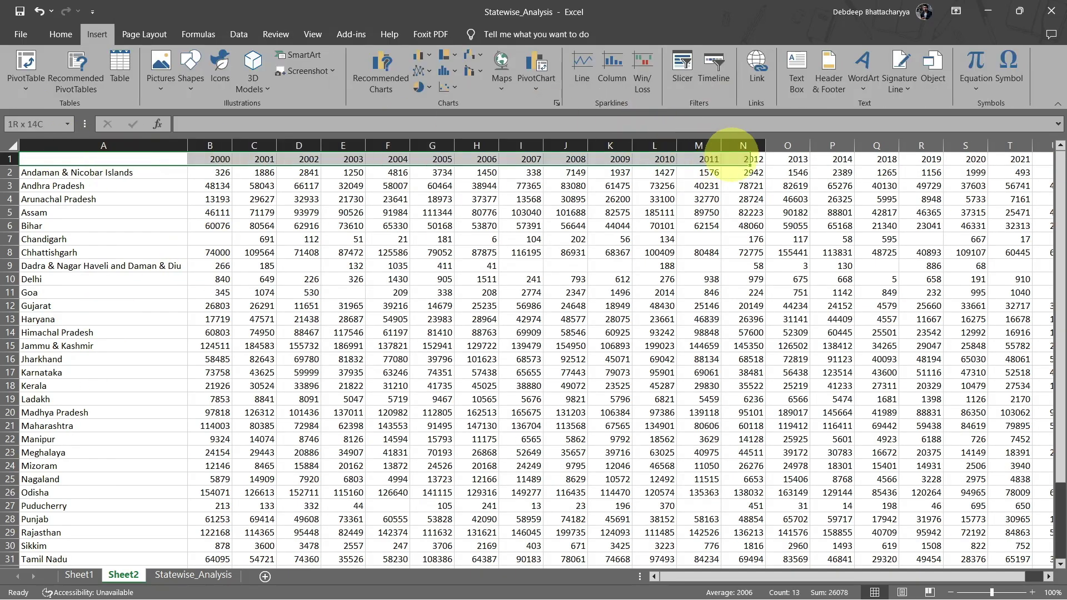
pyautogui.moveTo(831, 164); pyautogui.dragTo(923, 171)
pyautogui.moveTo(1010, 161); pyautogui.dragTo(889, 169)
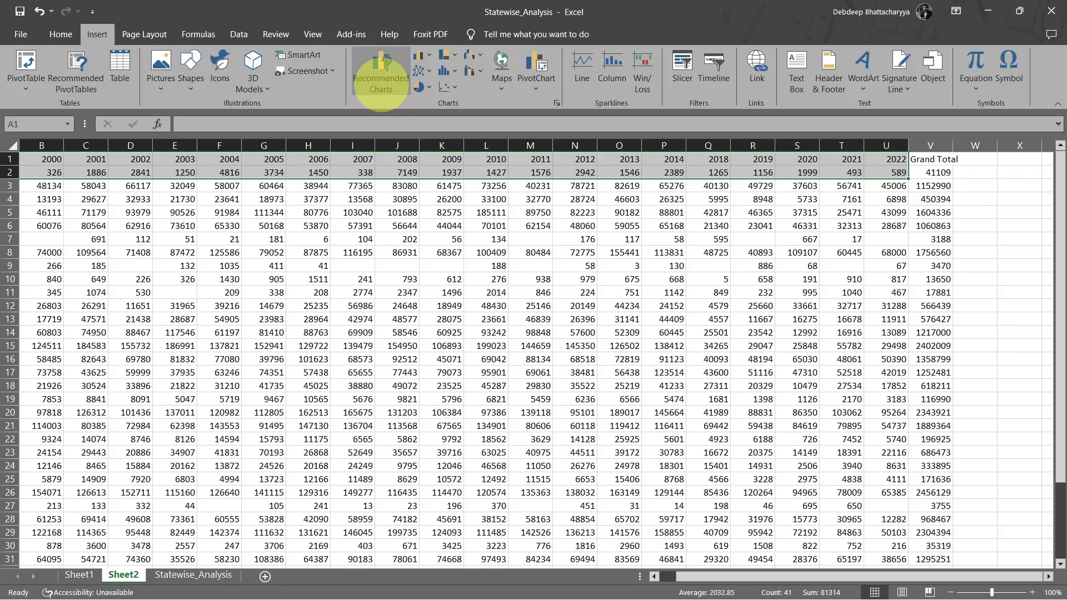
# Choose a Line chart from All Charts under Recommended Charts for the selection
pyautogui.click(381, 83)
pyautogui.click(416, 122)
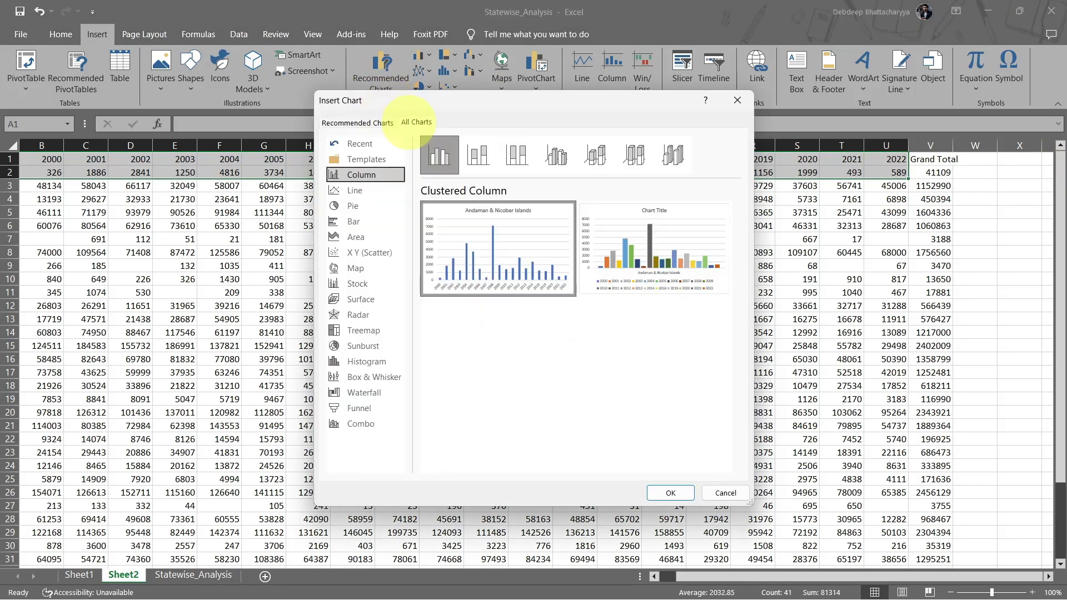
pyautogui.click(355, 190)
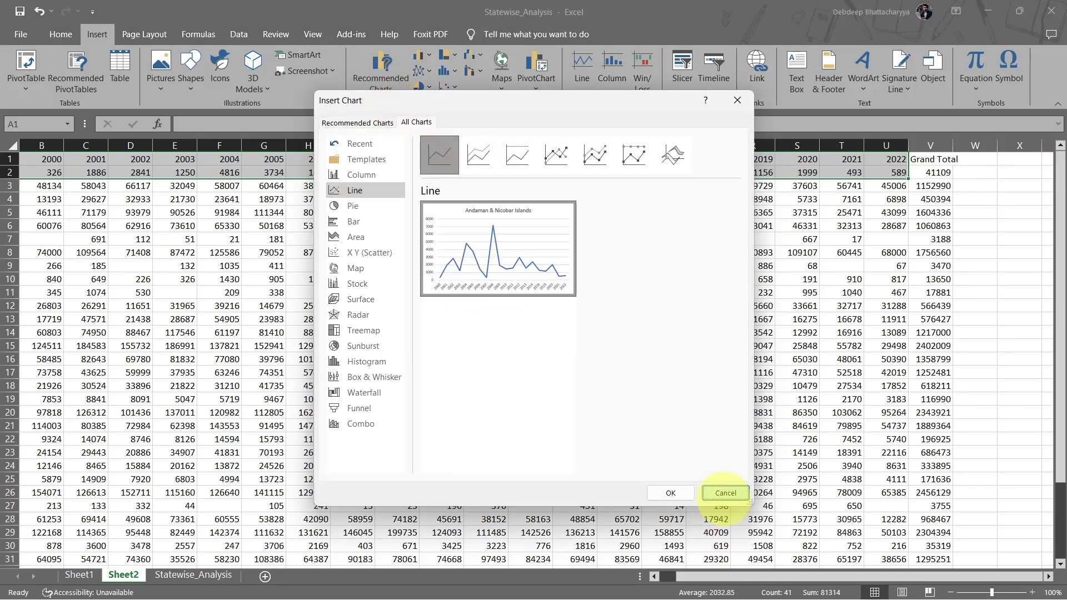